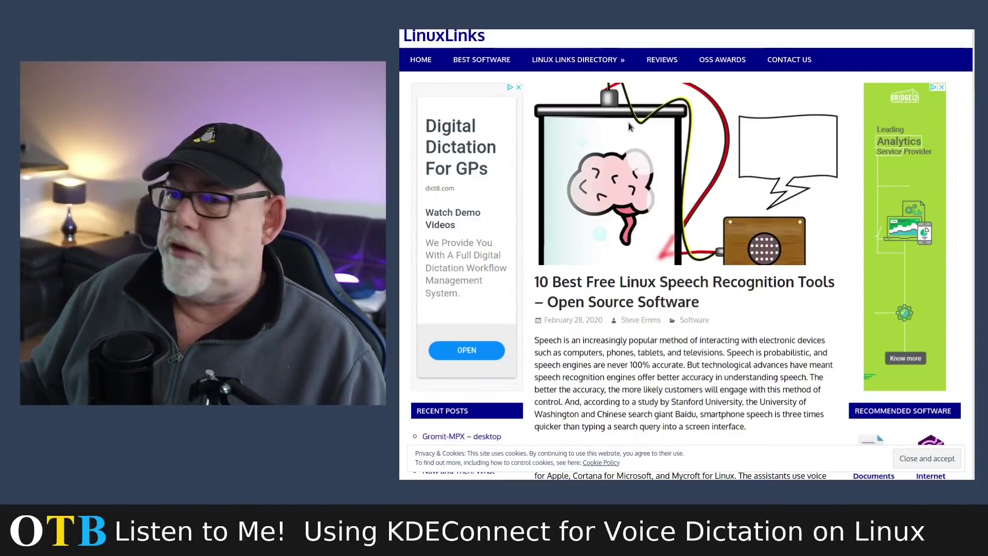
Look through the LinuxLinks article on free Linux speech recognition tools, down to its rating chart.
scroll(629, 126, "down", 15)
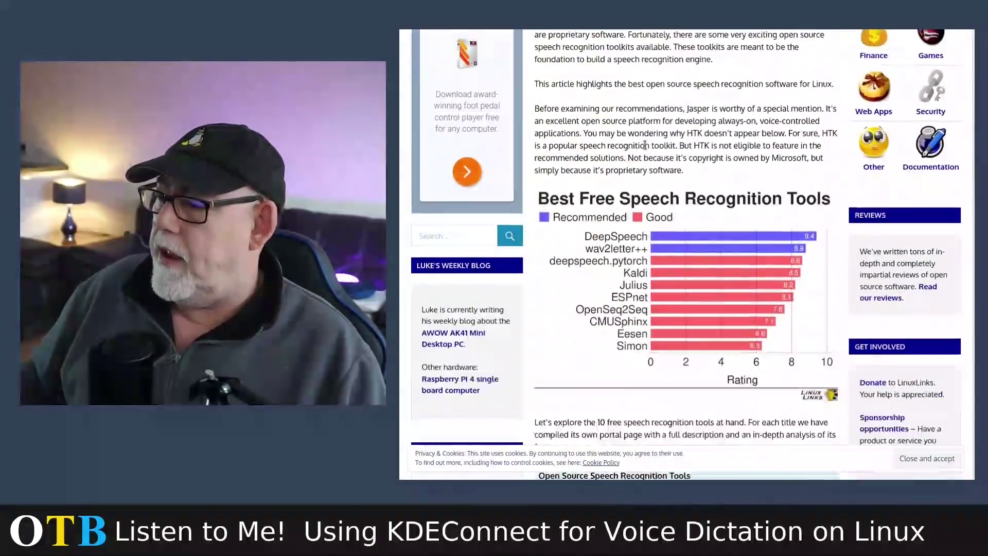
scroll(645, 145, "down", 1)
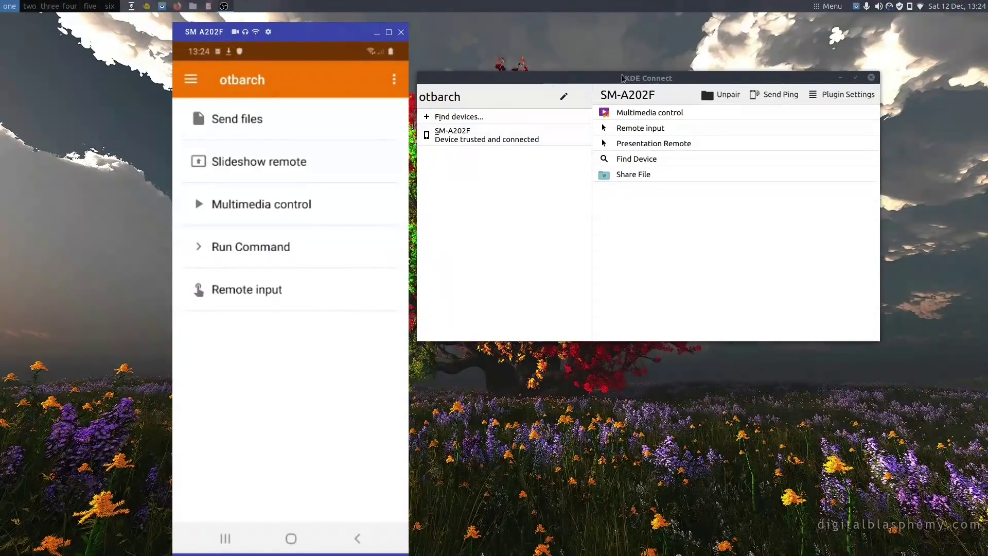
Arrange the KDE Connect window and the mirrored SM A202F phone window side by side on the desktop.
left_click_drag(589, 76, 631, 75)
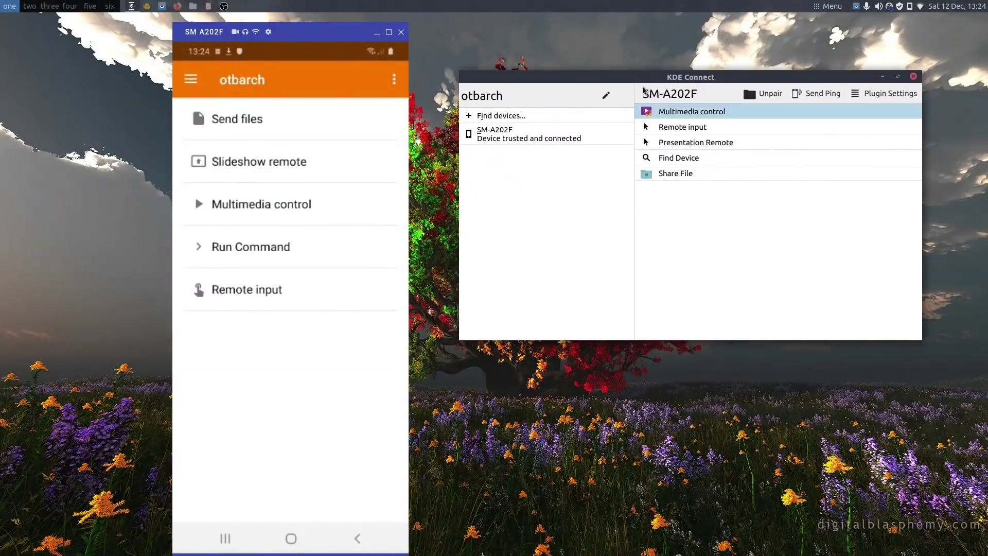
mouse_move(323, 32)
left_mouse_down()
mouse_move(345, 32)
mouse_move(331, 30)
left_mouse_up()
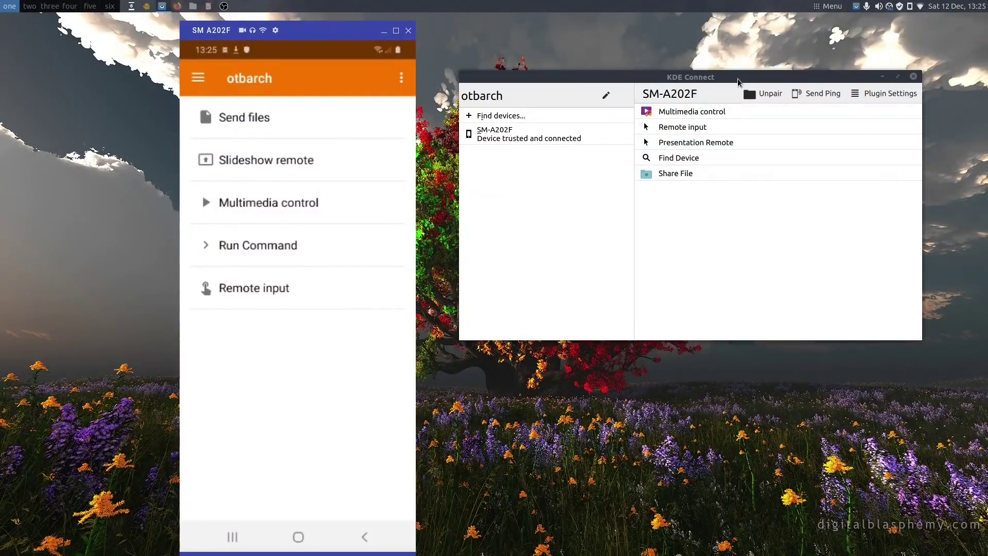
left_click_drag(737, 78, 717, 75)
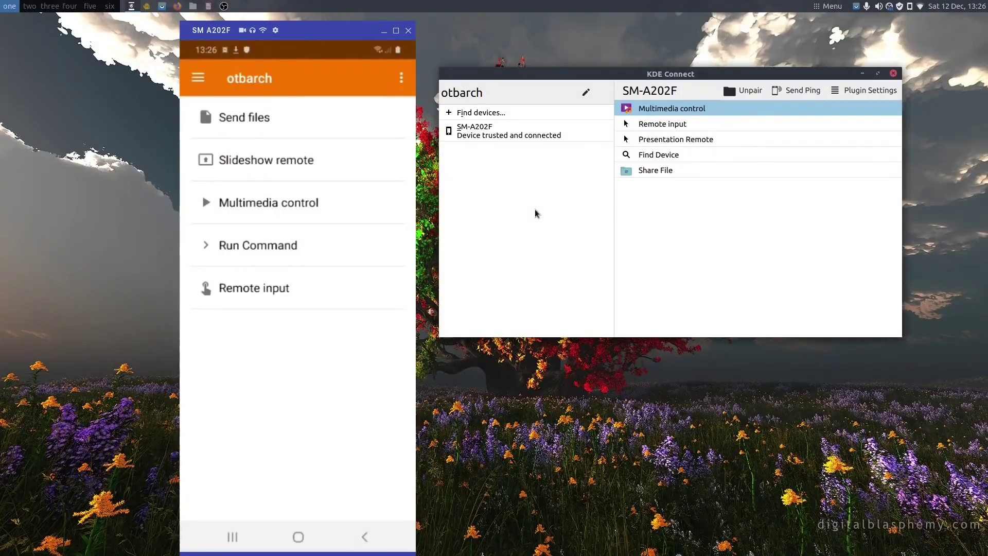
Search the application launcher for "kde" to find the KDE Connect programs, and close the launcher.
key("super+d")
type("kde")
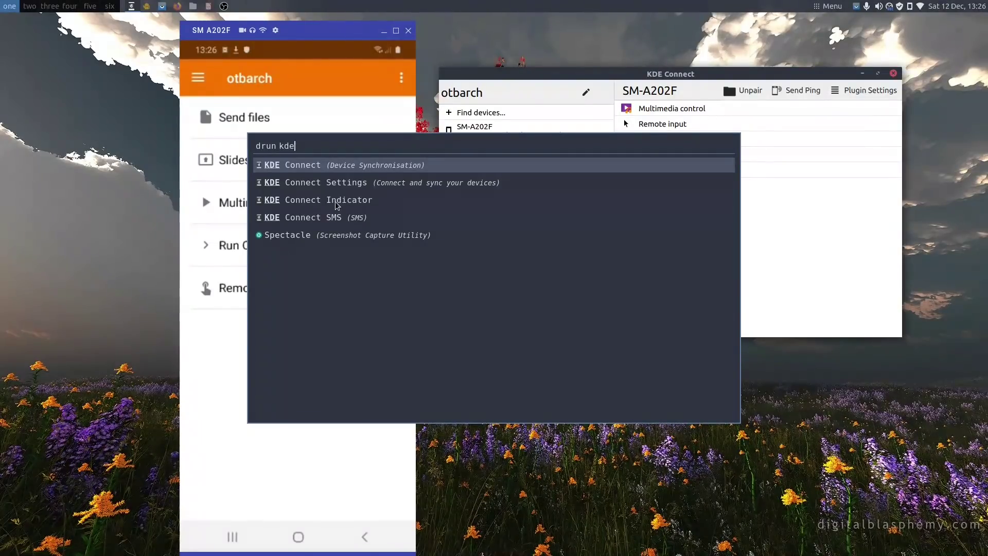
key("Return")
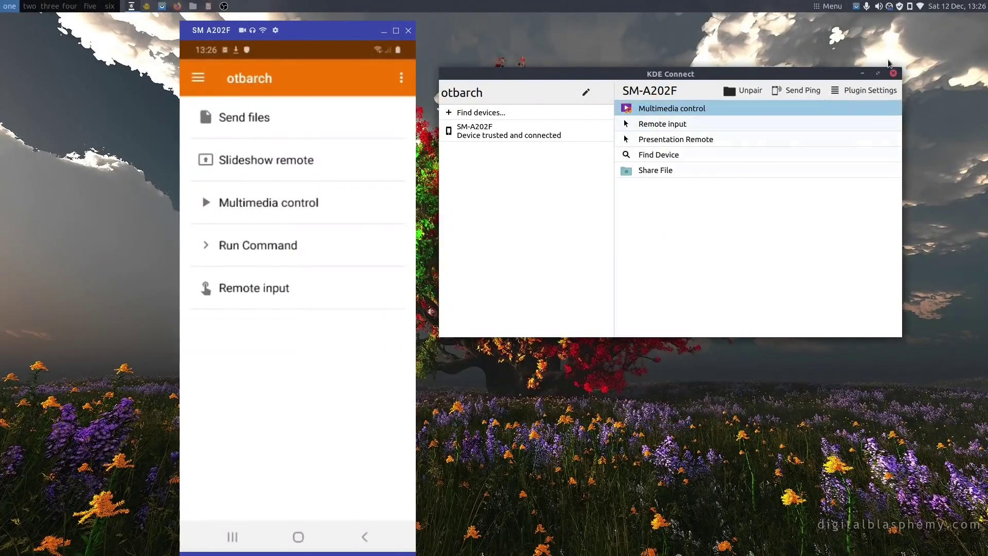
Ring the SM-A202F from the KDE Connect indicator and acknowledge the alert as found on the phone.
left_click(912, 9)
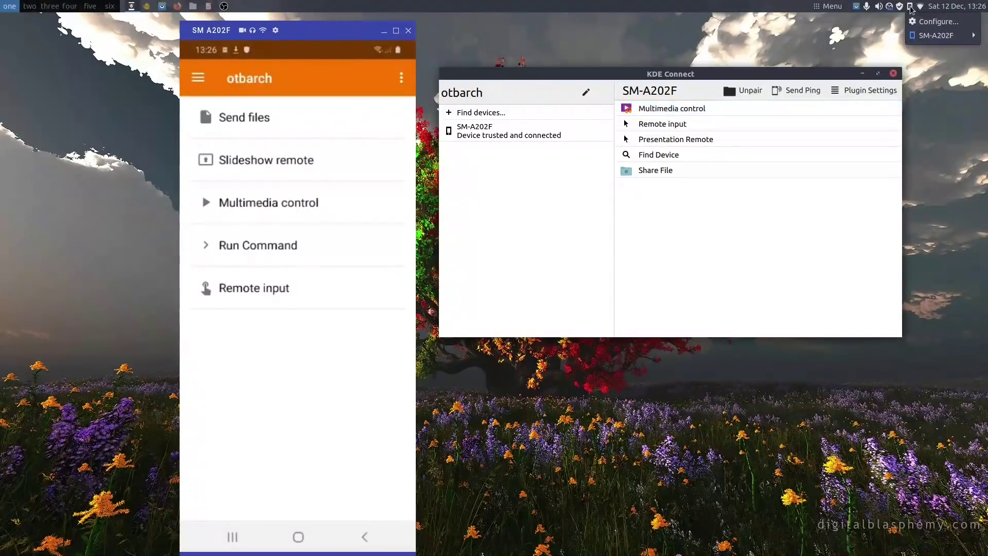
mouse_move(911, 32)
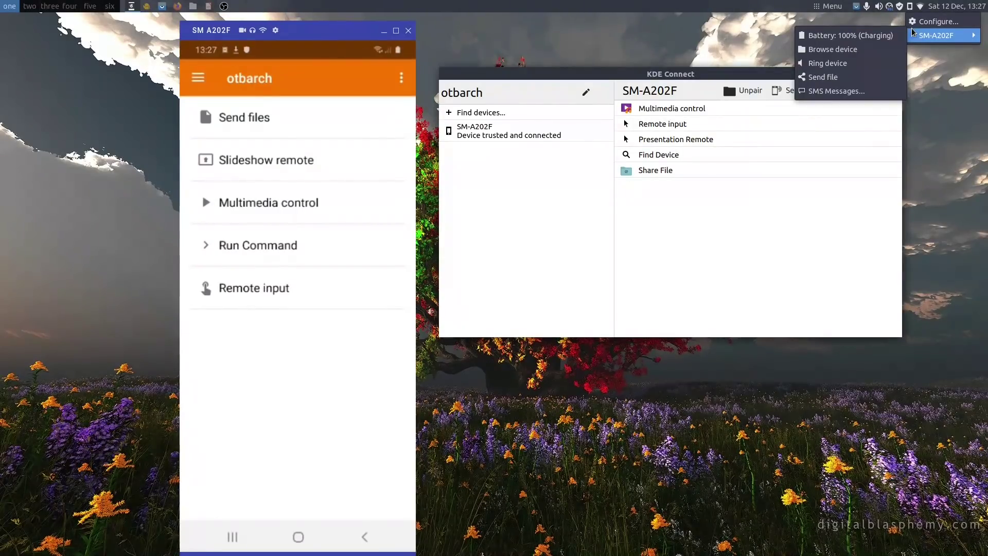
left_click(834, 62)
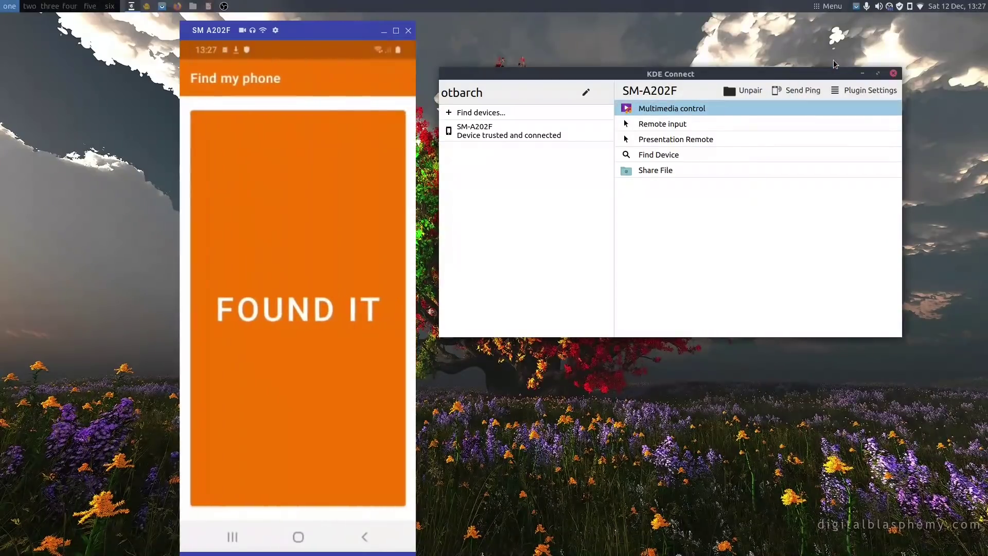
left_click(300, 261)
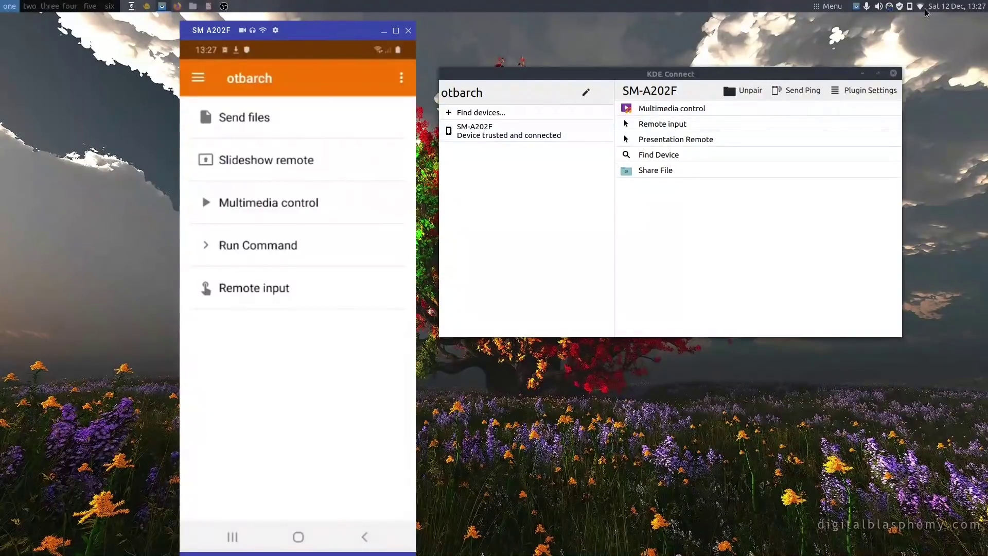
Send the .xinitrc file from the home folder to the SM-A202F through the KDE Connect indicator and dismiss the notification.
left_click(909, 7)
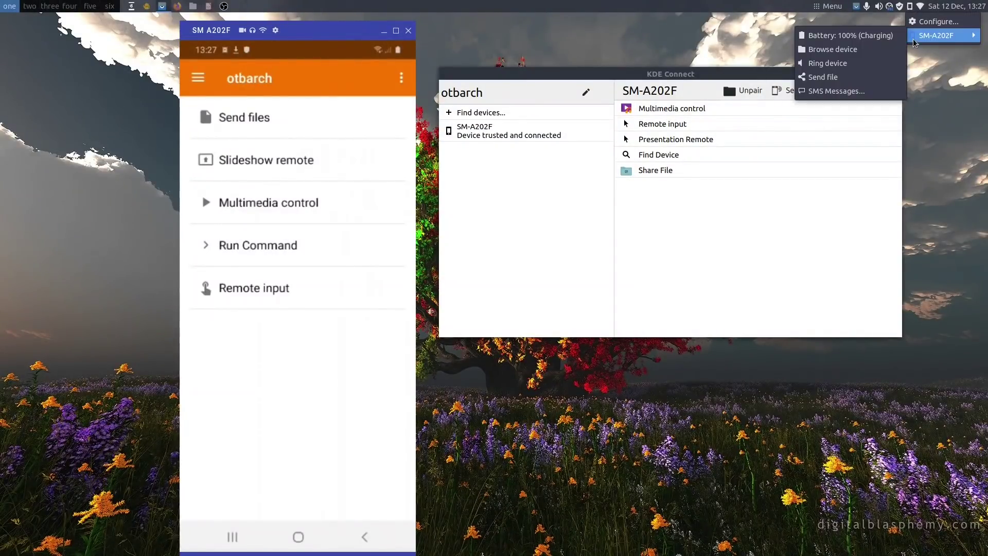
left_click(871, 78)
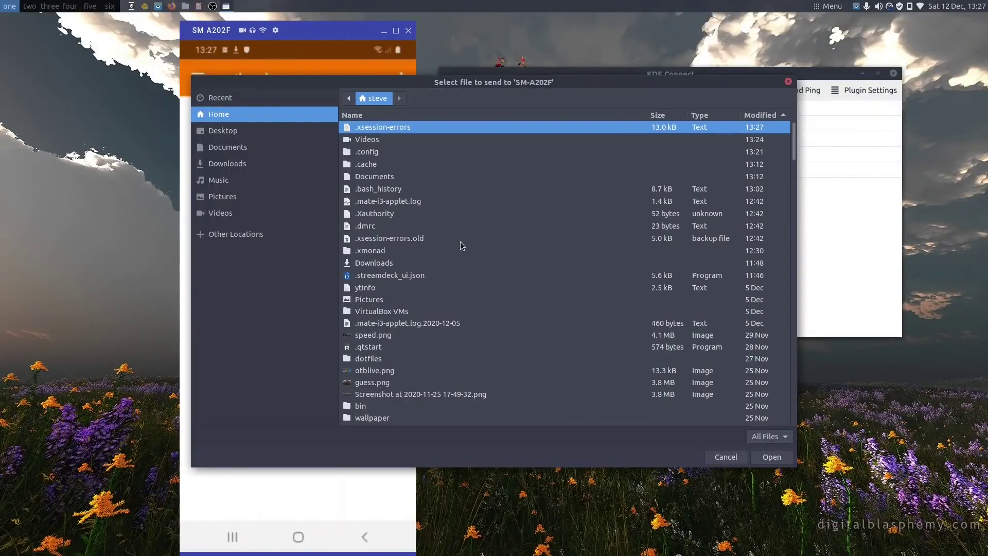
scroll(413, 227, "down", 3)
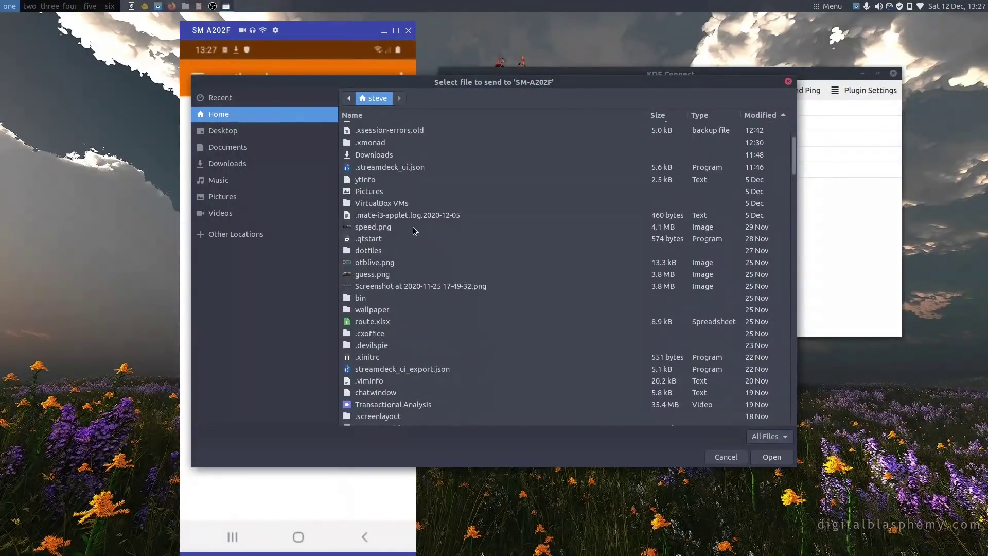
left_click(376, 358)
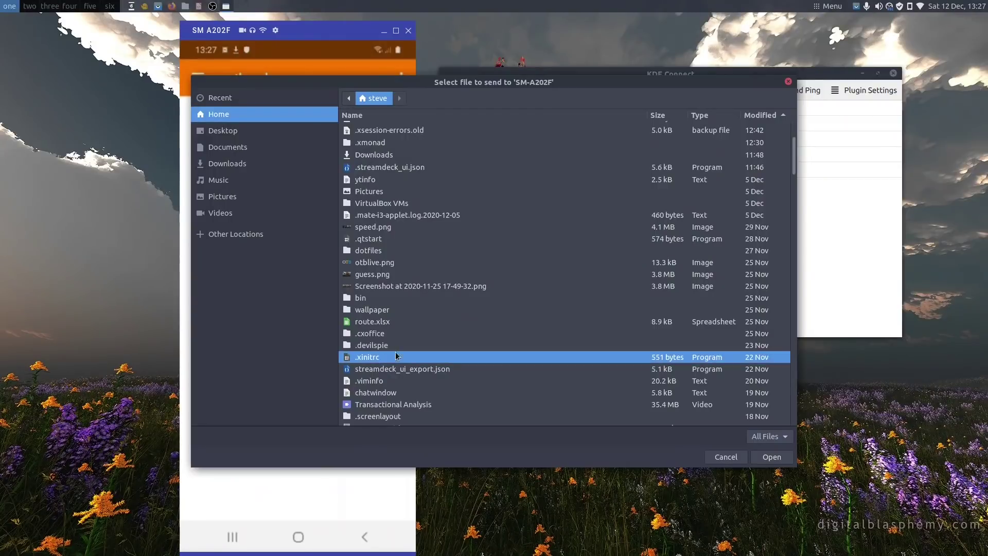
left_click(779, 455)
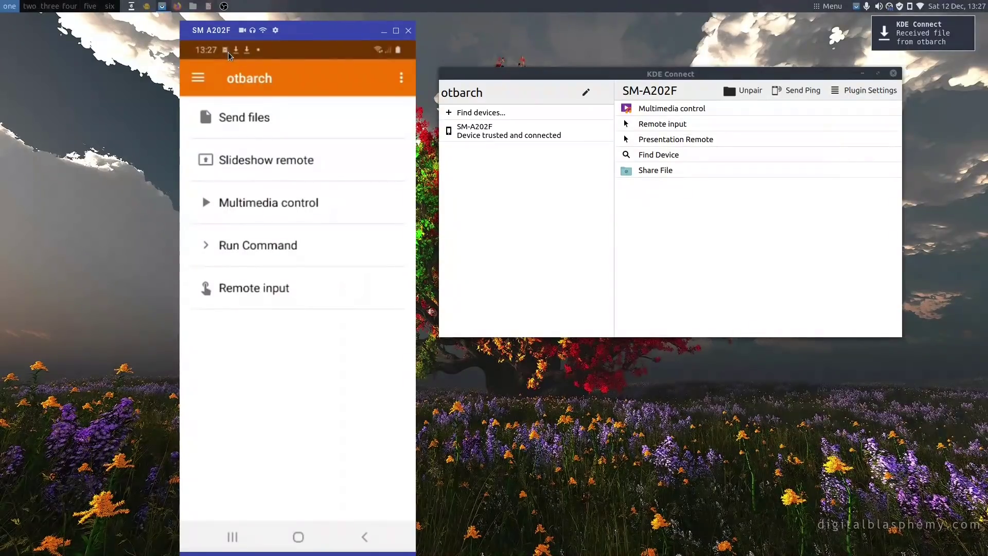
left_click(942, 40)
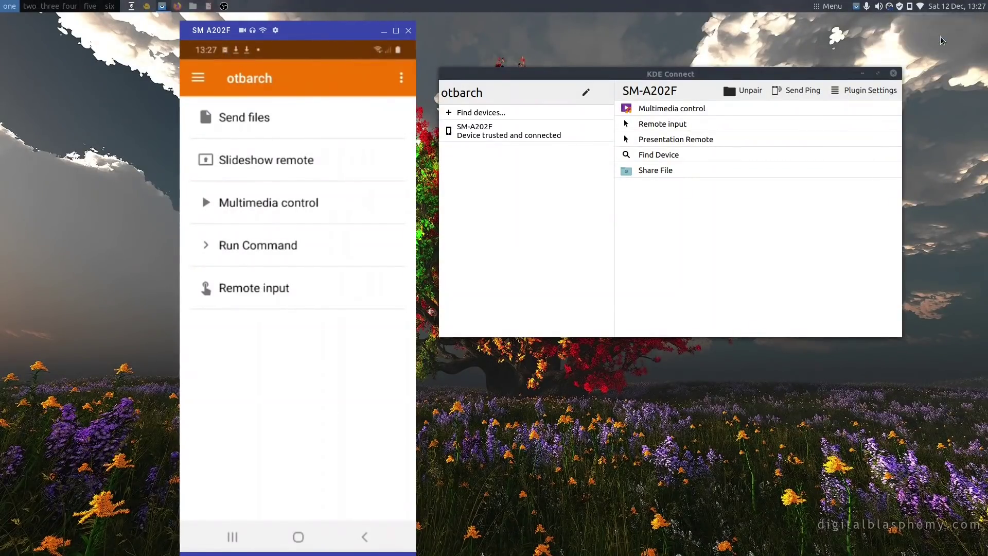
Review the actions the KDE Connect indicator offers for the SM-A202F, and close the list.
left_click(910, 6)
mouse_move(922, 36)
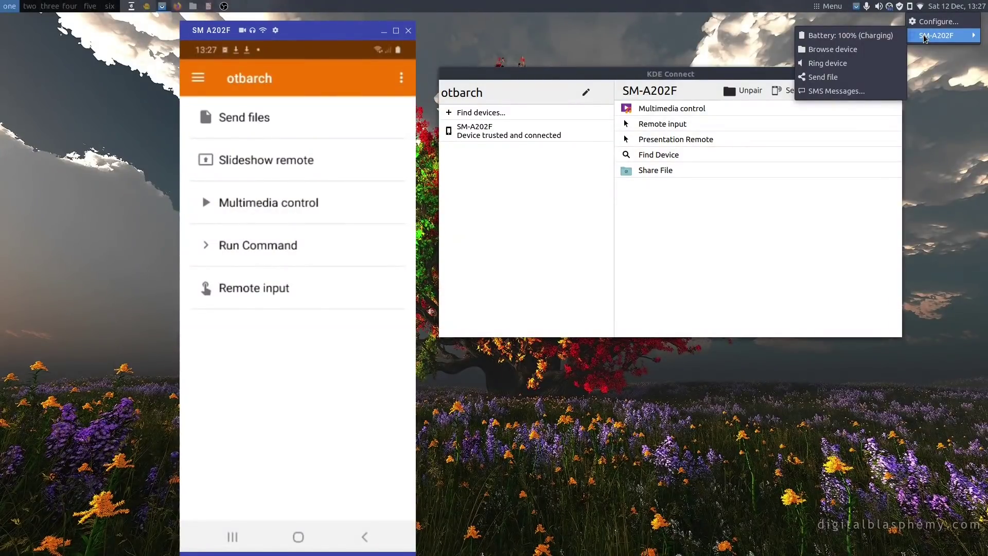
key("Escape")
key("Escape")
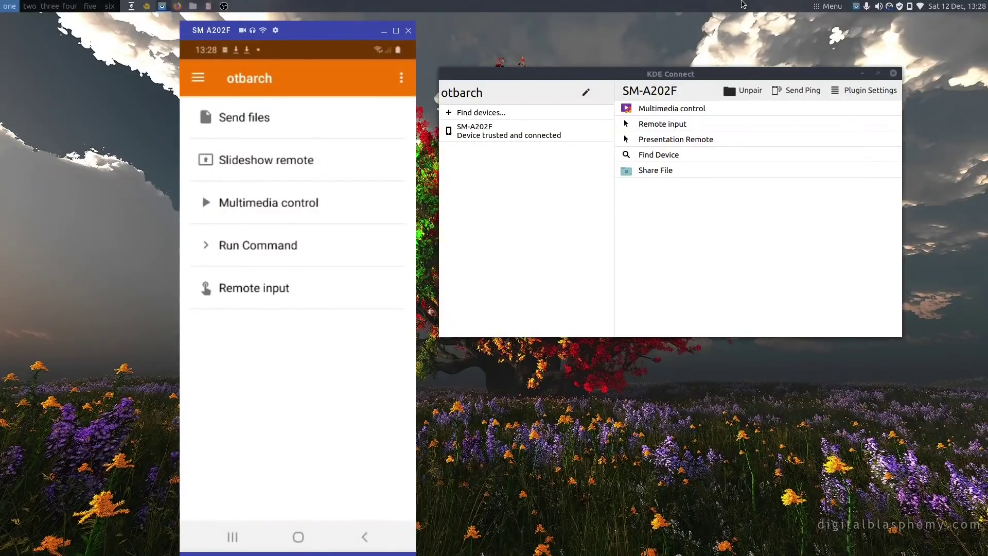
From the phone's Run Command page, inspect the desktop's run commands and its sample commands, and close the settings without adding any.
left_click(281, 245)
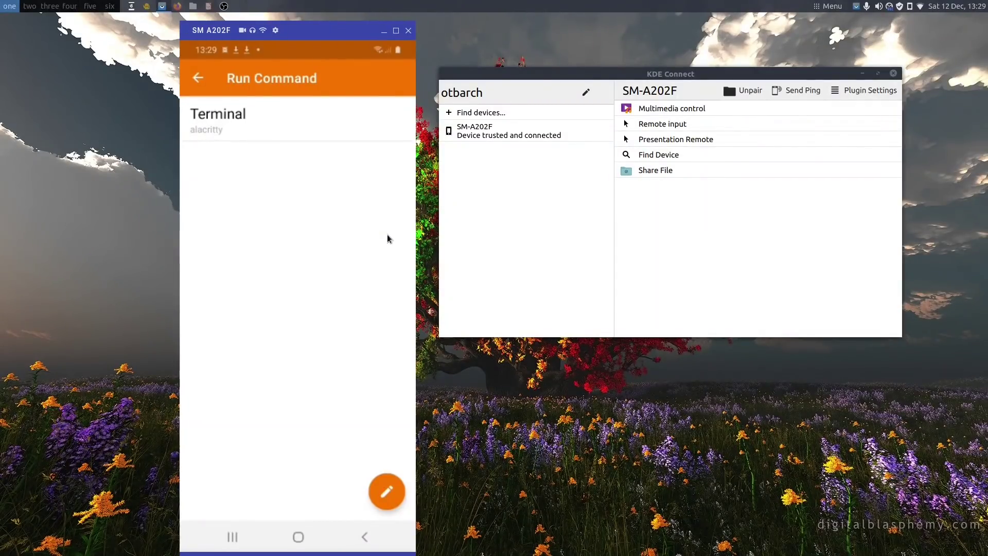
left_click(390, 492)
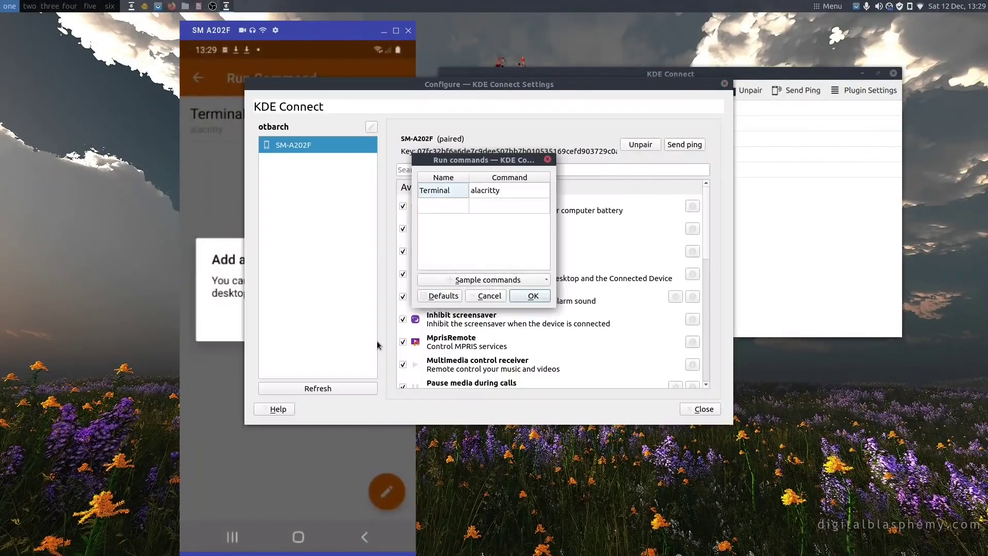
left_click(474, 279)
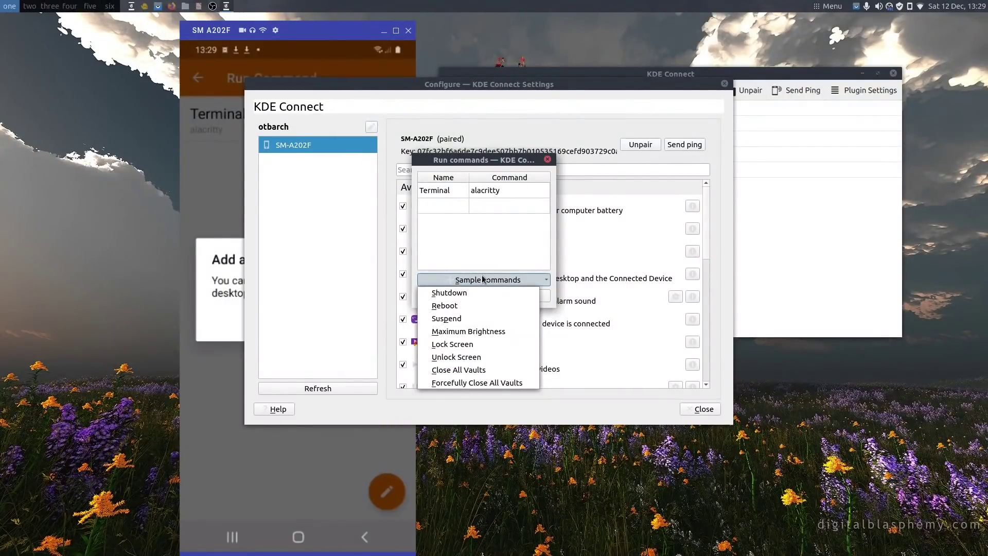
left_click(545, 235)
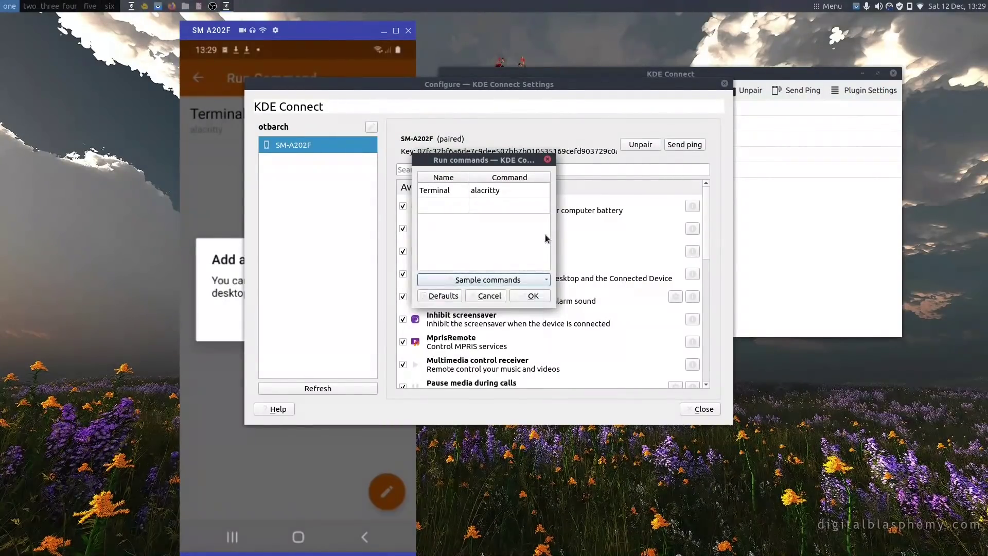
left_click(547, 160)
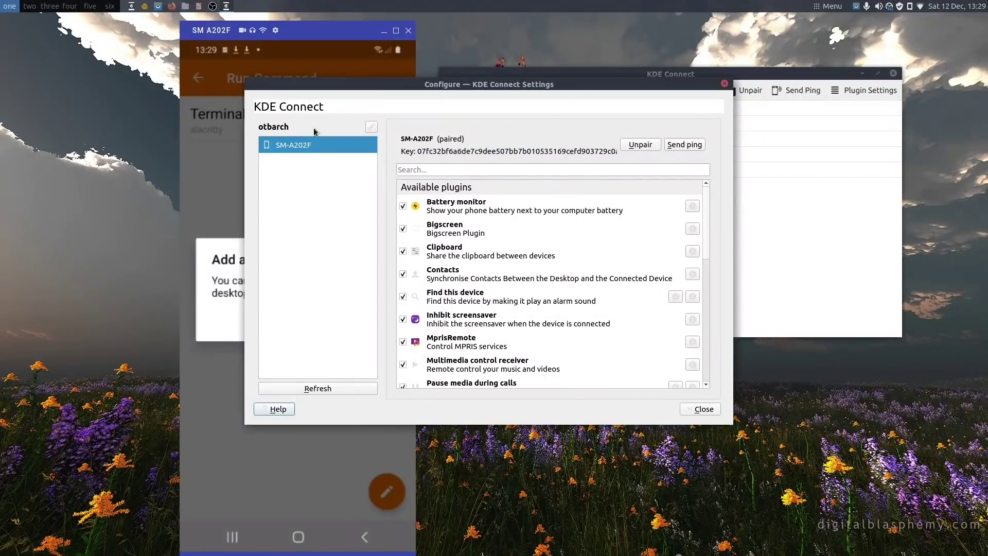
left_click(709, 412)
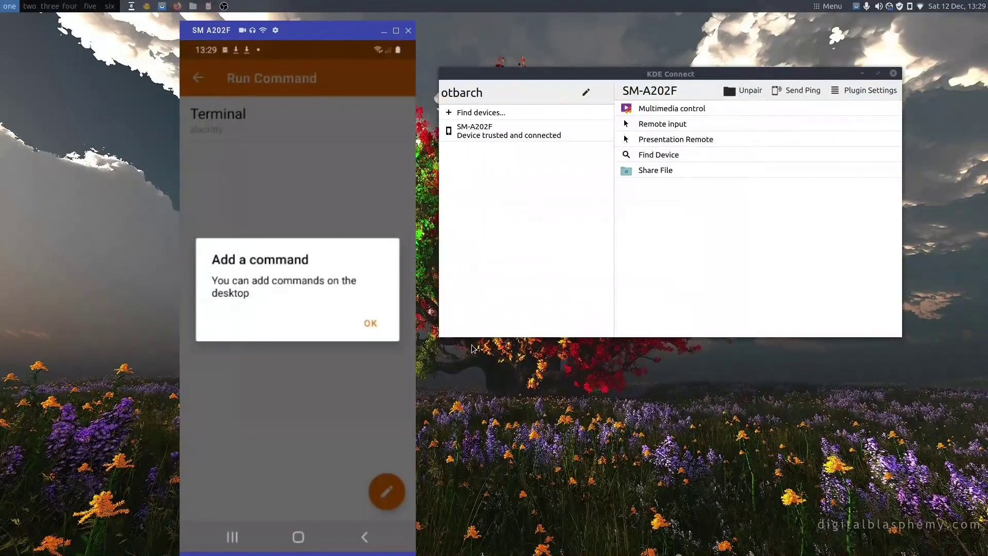
left_click(370, 323)
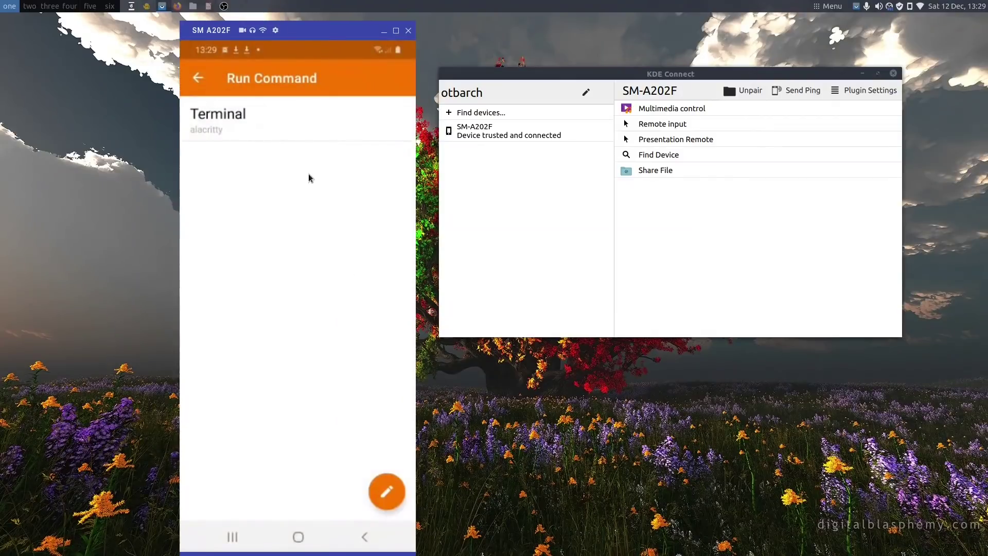
Run the Terminal command on the desktop from the phone, close the terminal window, and return to the phone's device page.
left_click(211, 119)
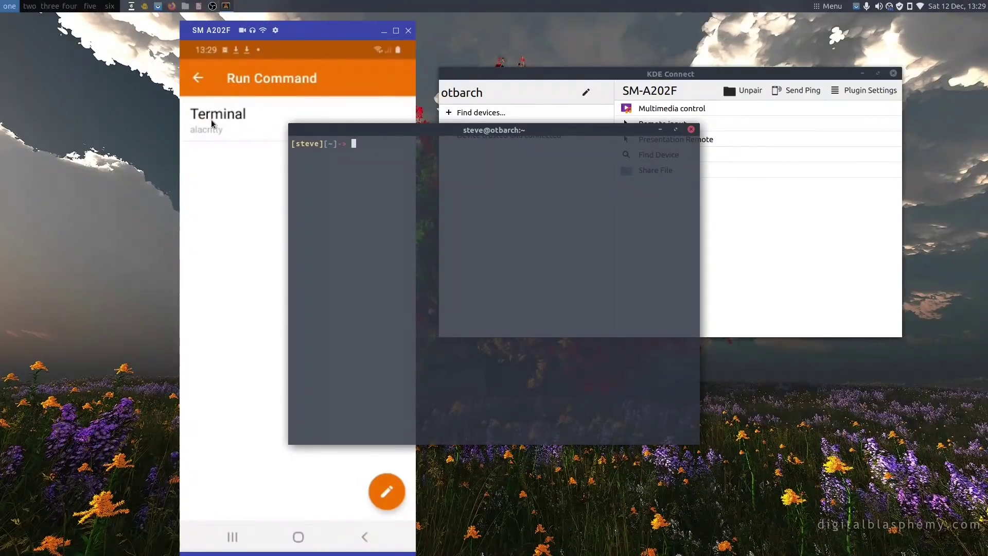
left_click(690, 129)
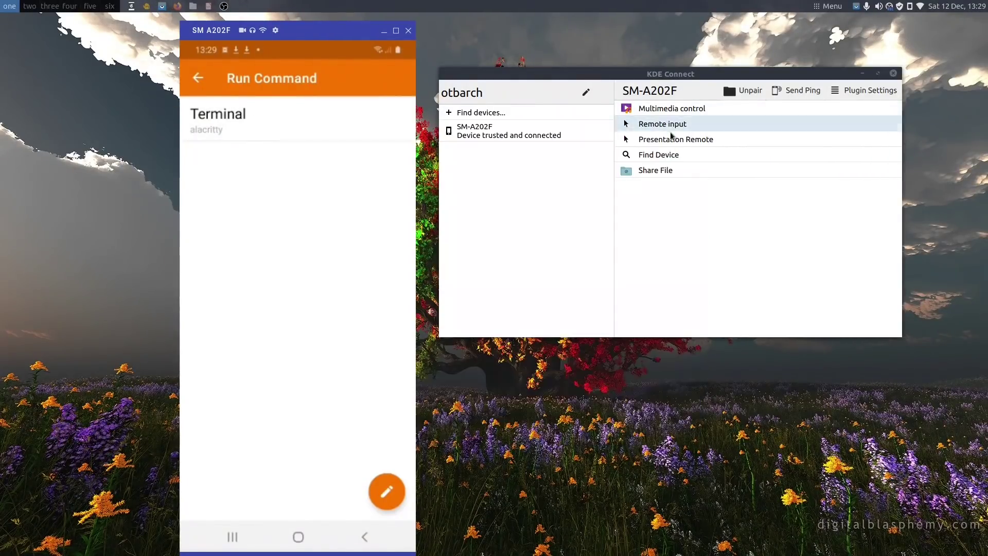
left_click(196, 78)
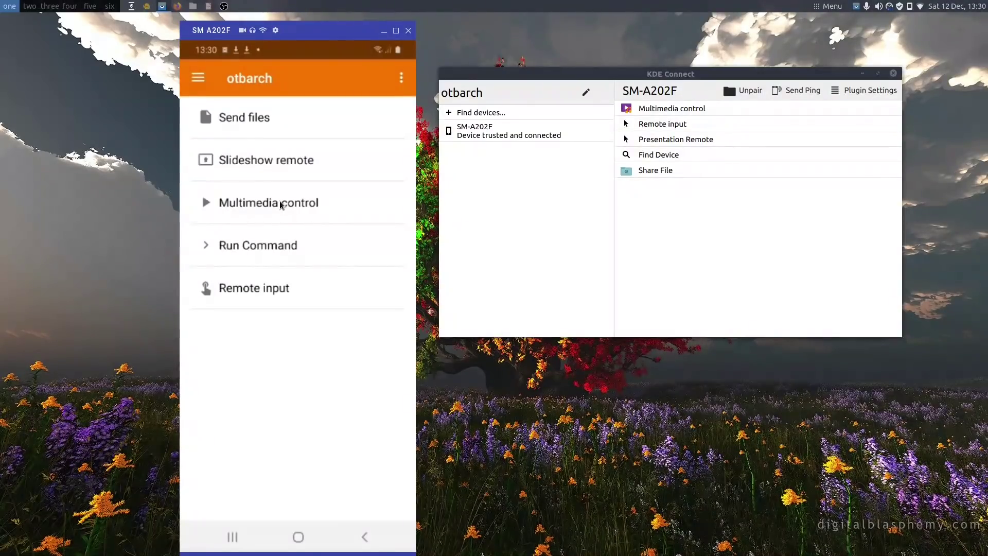
View the phone's Multimedia control page for the desktop's media player and return to the device page.
left_click(285, 204)
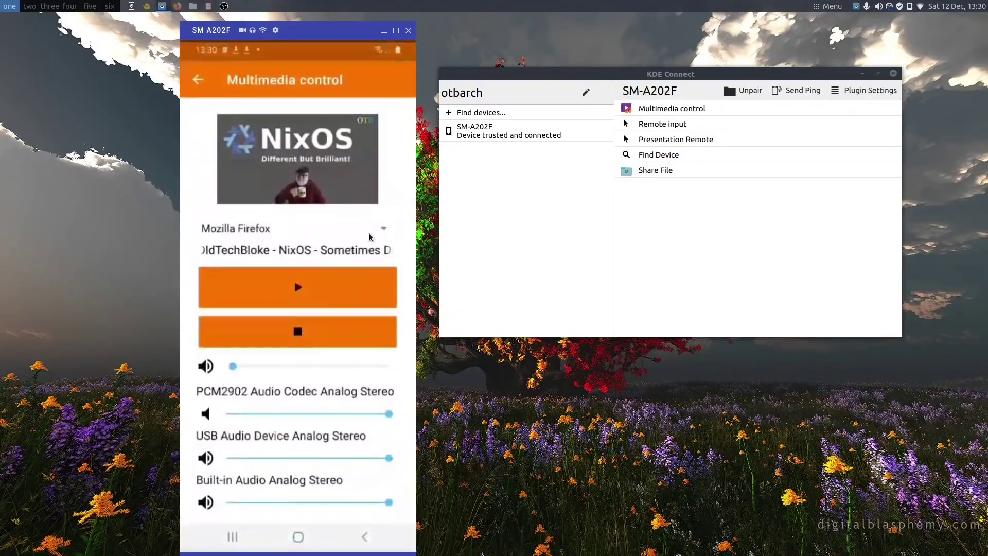
left_click(197, 77)
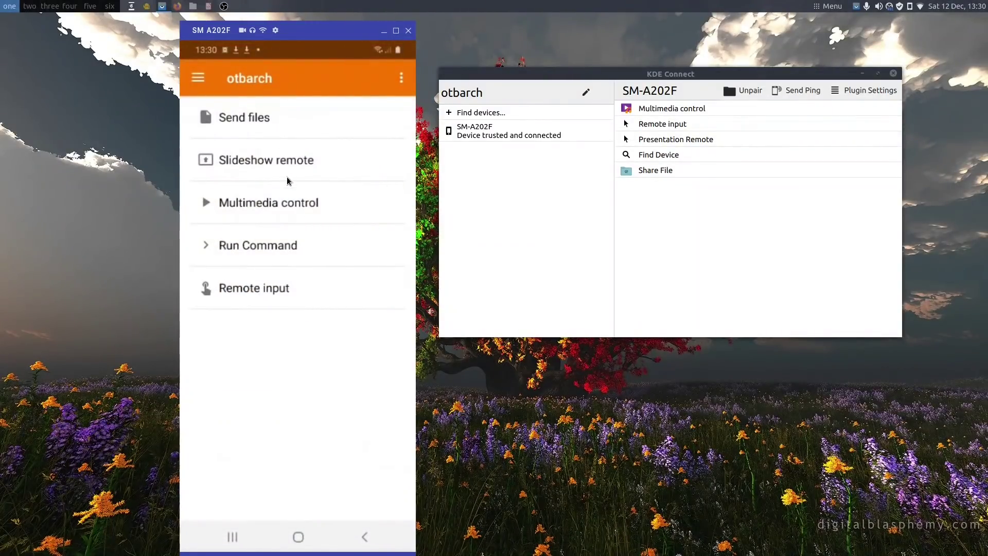
With the phone's Slideshow remote open, switch to Permissions.odp in LibreOffice Impress and page forward to slide 3 and back to slide 2.
left_click(282, 157)
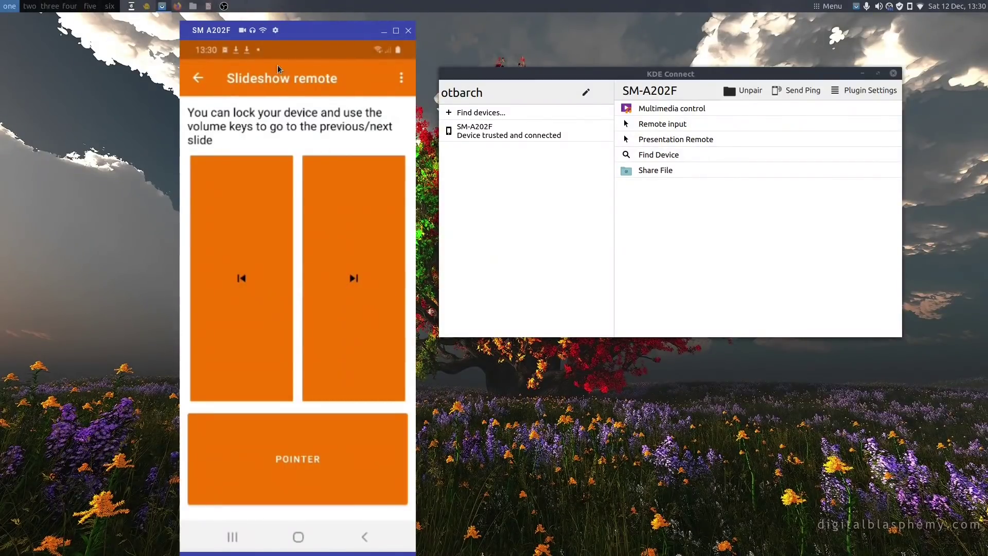
left_click(208, 7)
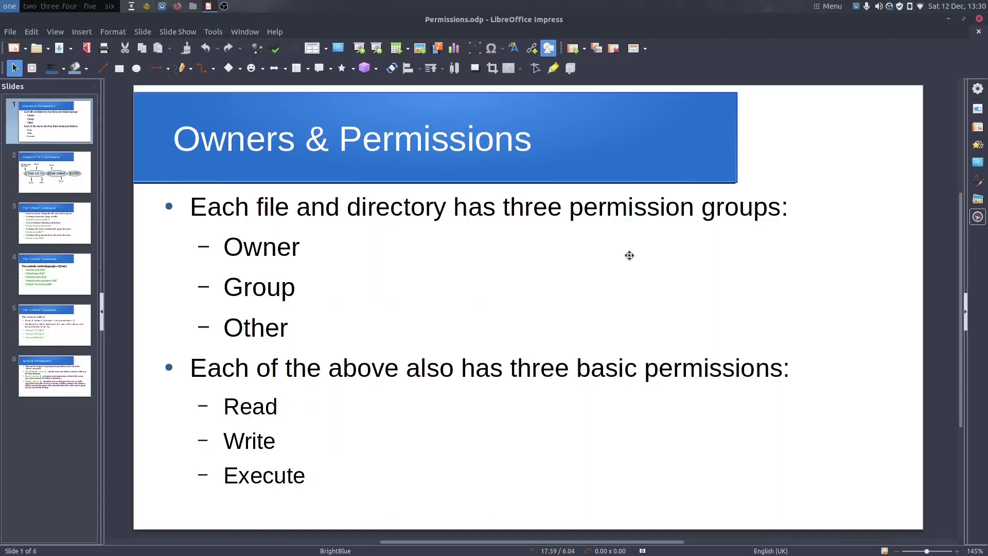
key("Page_Down")
key("Page_Down")
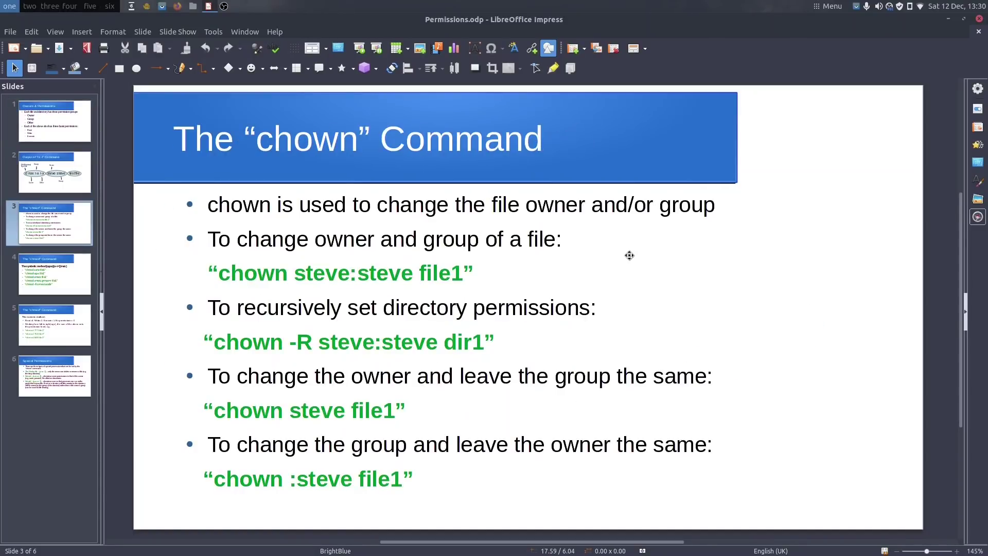
key("Page_Up")
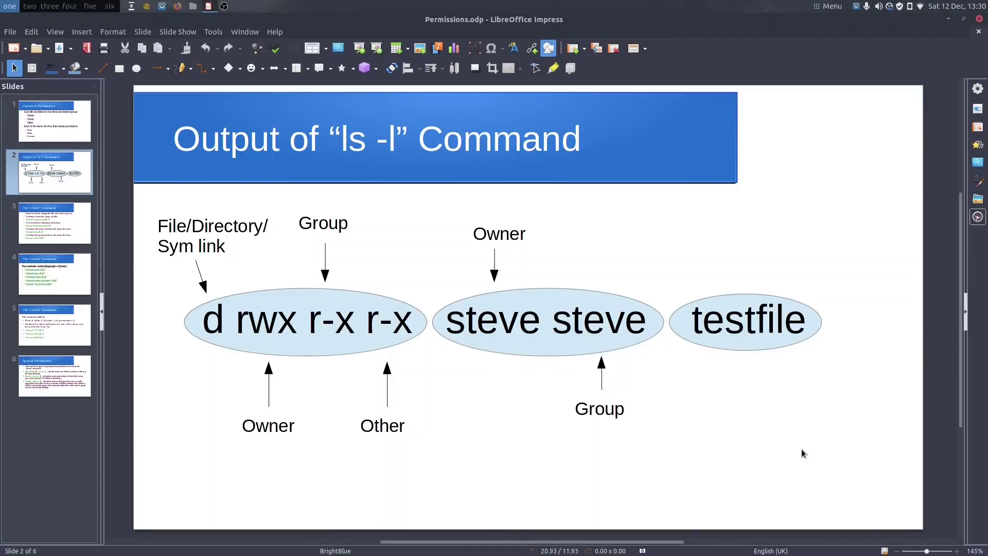
Page forward to slide 3 of Permissions.odp, jump to slide 1, and return the phone from Slideshow remote to its device page.
left_click(705, 384)
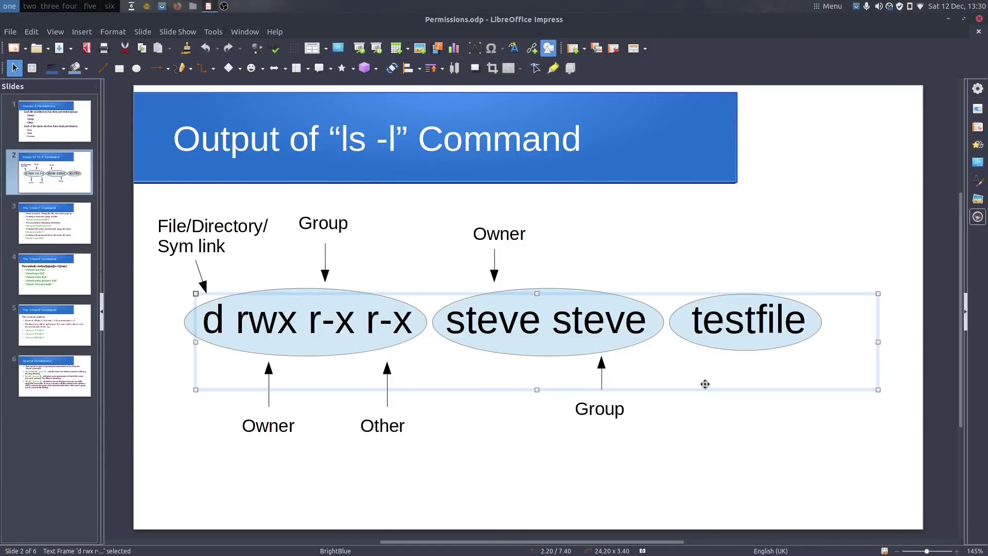
key("Page_Down")
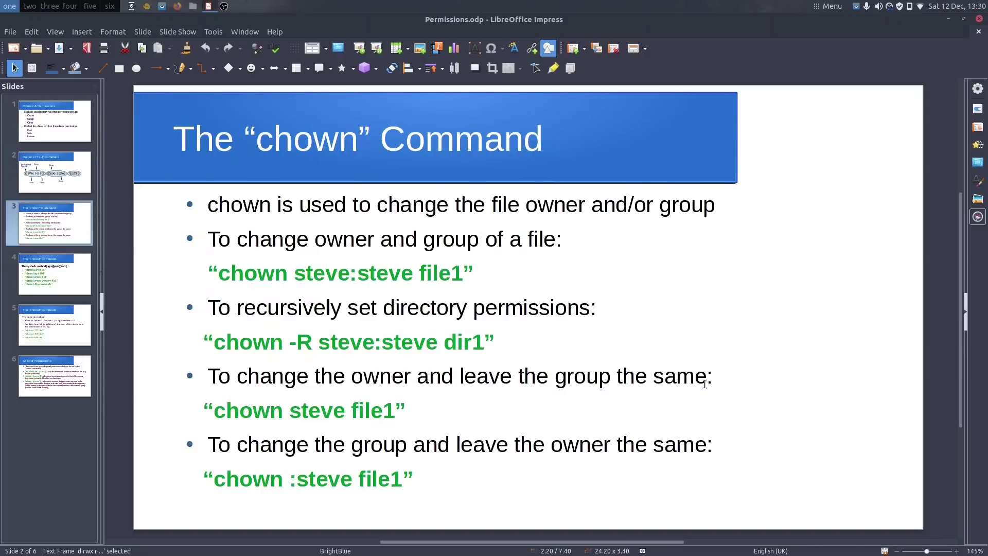
key("Home")
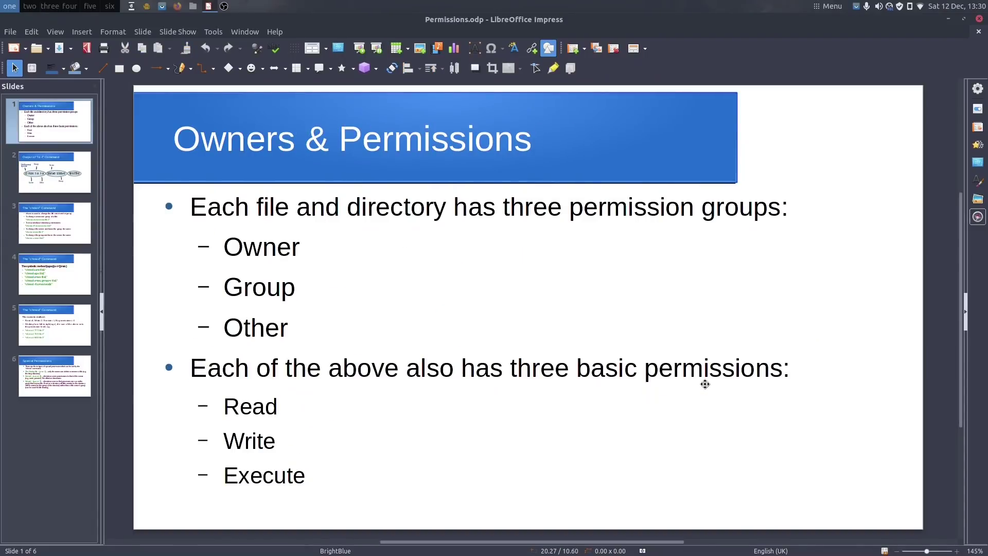
left_click(214, 9)
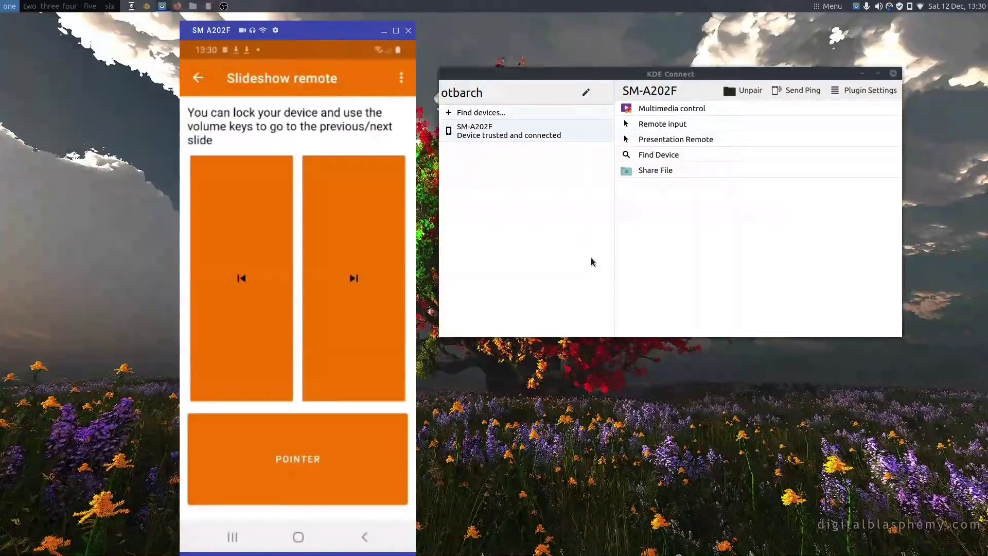
left_click(200, 77)
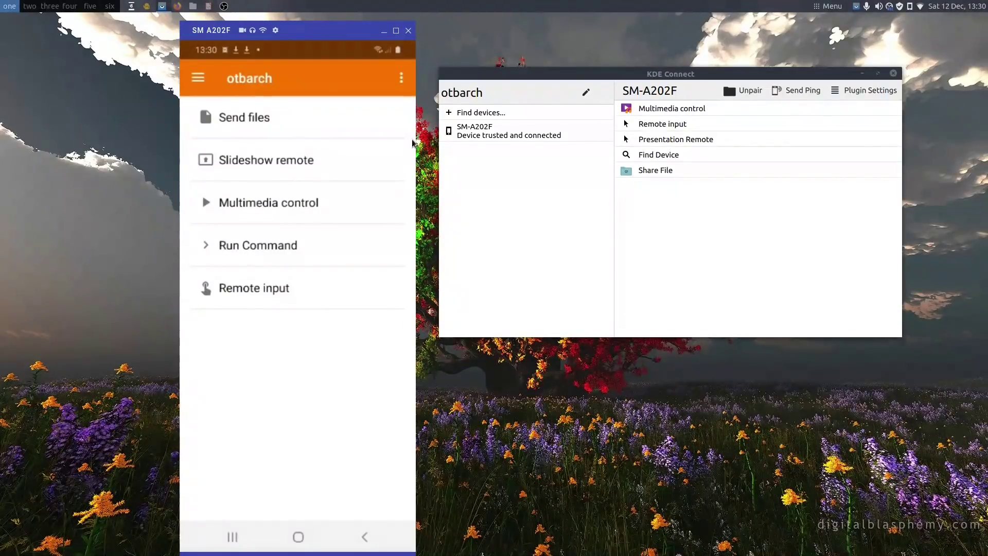
Open the phone's Multimedia control page and place the desktop's Firefox window with the NixOS YouTube video beside it.
left_click(319, 205)
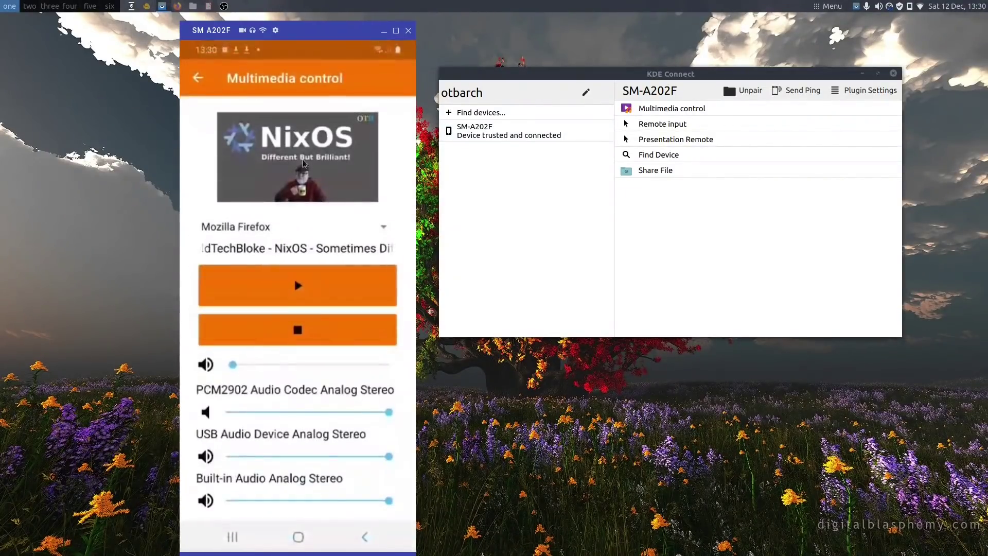
mouse_move(160, 14)
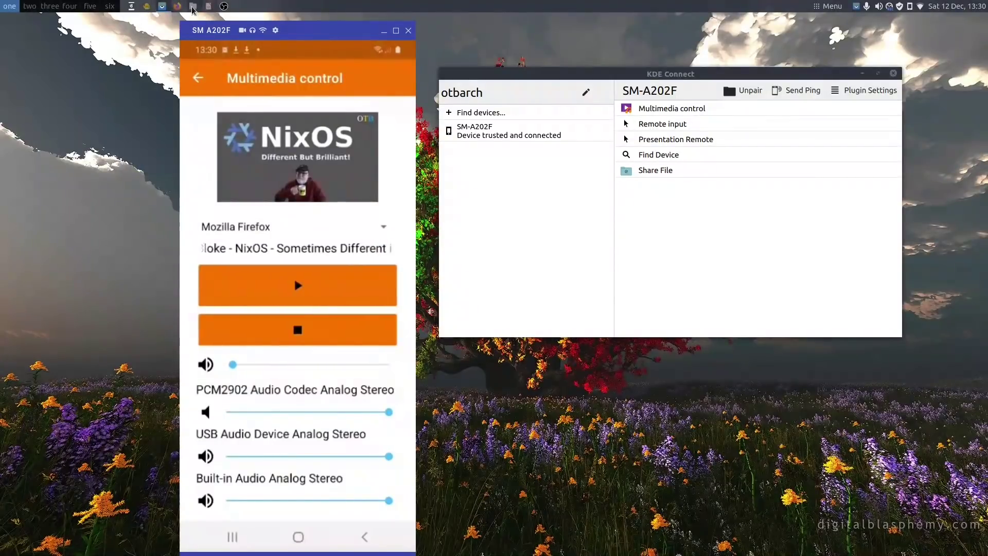
left_click(178, 6)
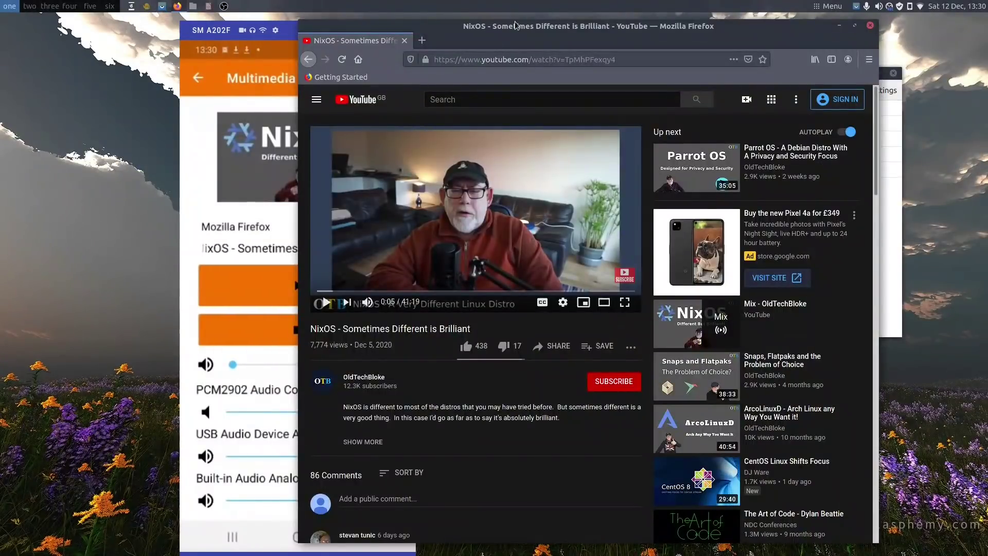
left_click_drag(510, 26, 667, 24)
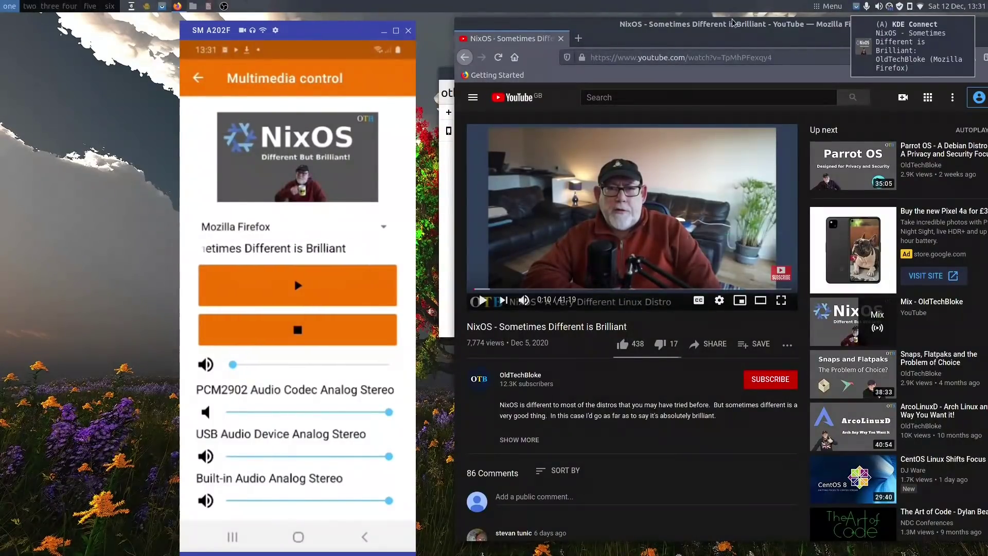
Close the Firefox window and return the phone from Multimedia control to its device page.
left_click_drag(720, 301, 493, 300)
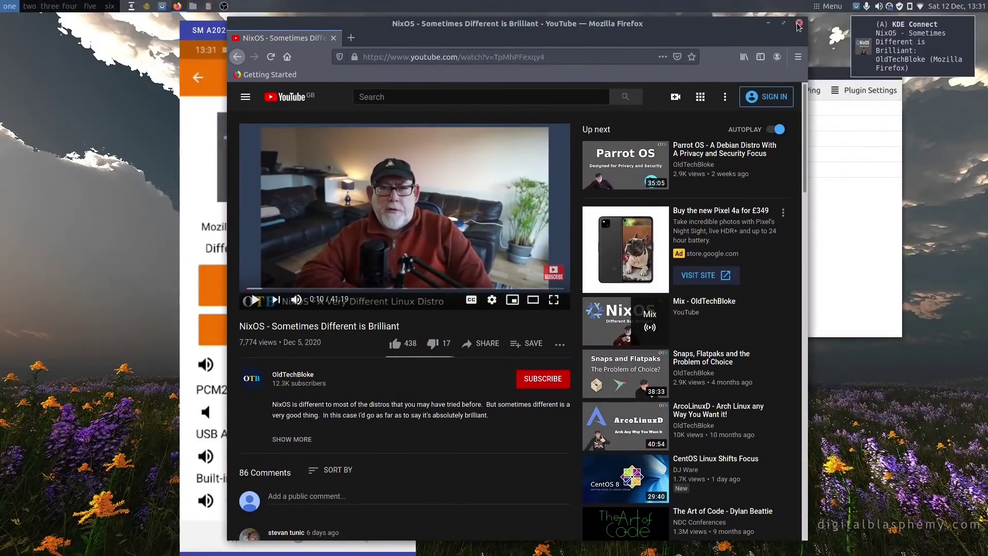
left_click(799, 23)
left_click(194, 82)
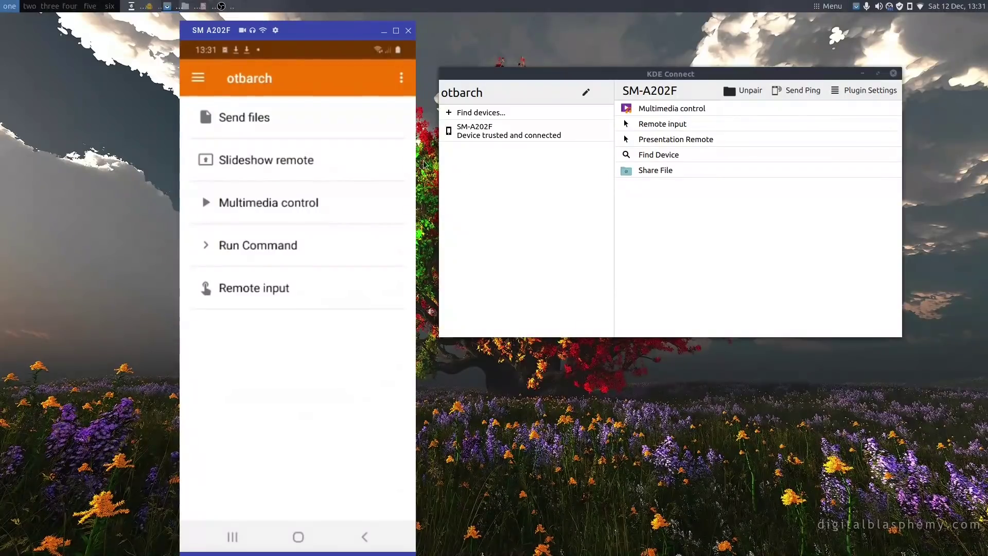
Open Remote input on the phone with Google voice typing ready, and switch to Geany on the desktop.
mouse_move(171, 8)
left_click(290, 286)
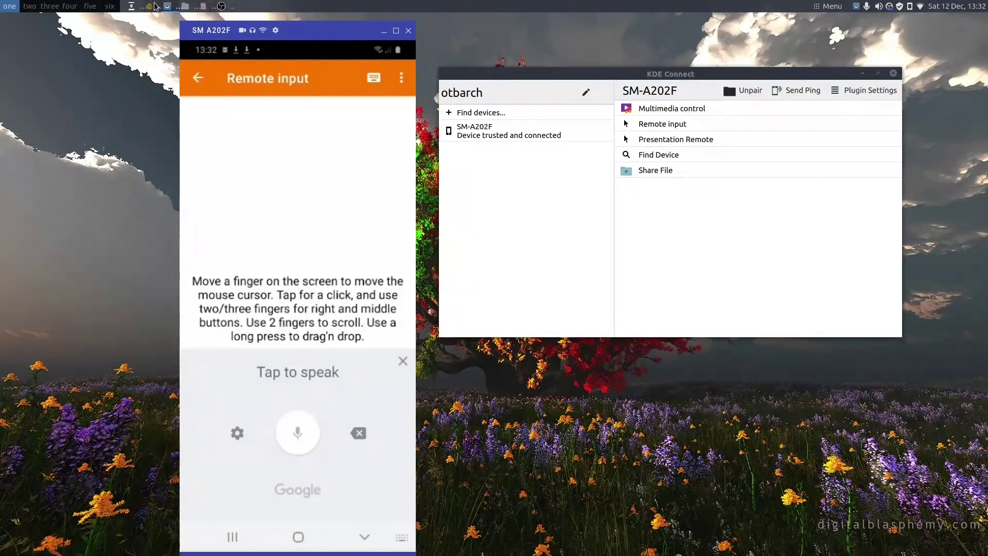
left_click(197, 4)
Clear all text from Geany's untitled document and arrange the phone window and Geany side by side.
type("I  found that in ored tro do")
left_click_drag(444, 34, 531, 35)
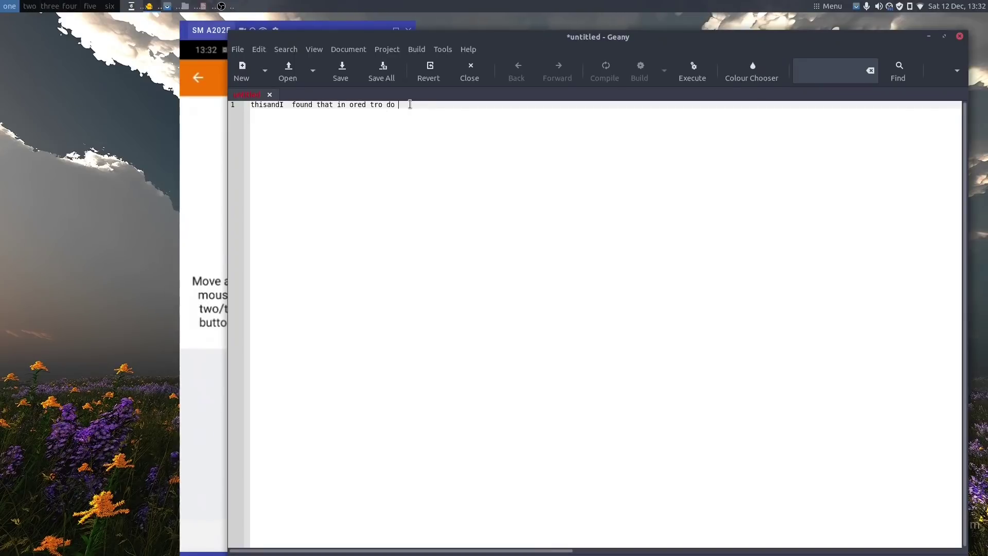
left_click_drag(411, 104, 249, 104)
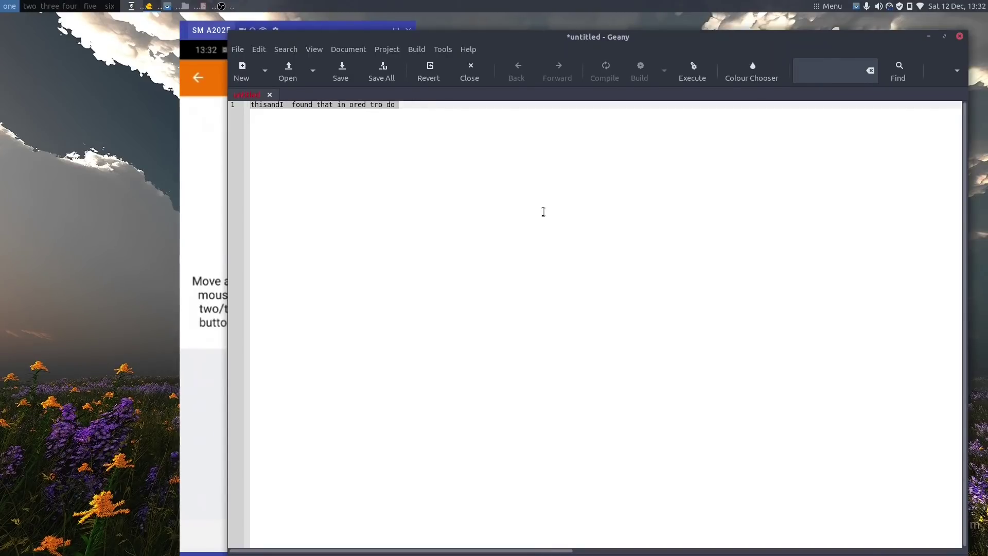
key("BackSpace")
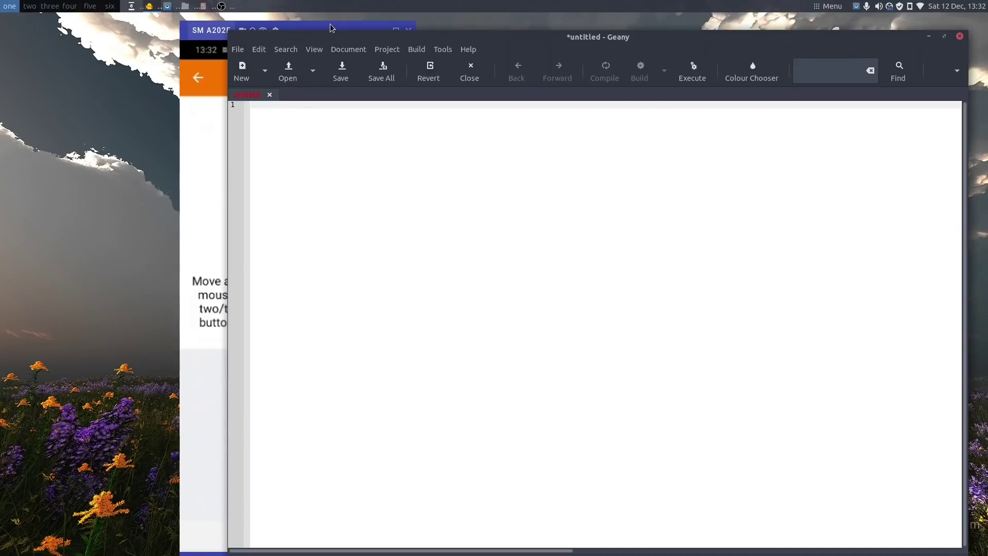
left_click_drag(325, 26, 186, 22)
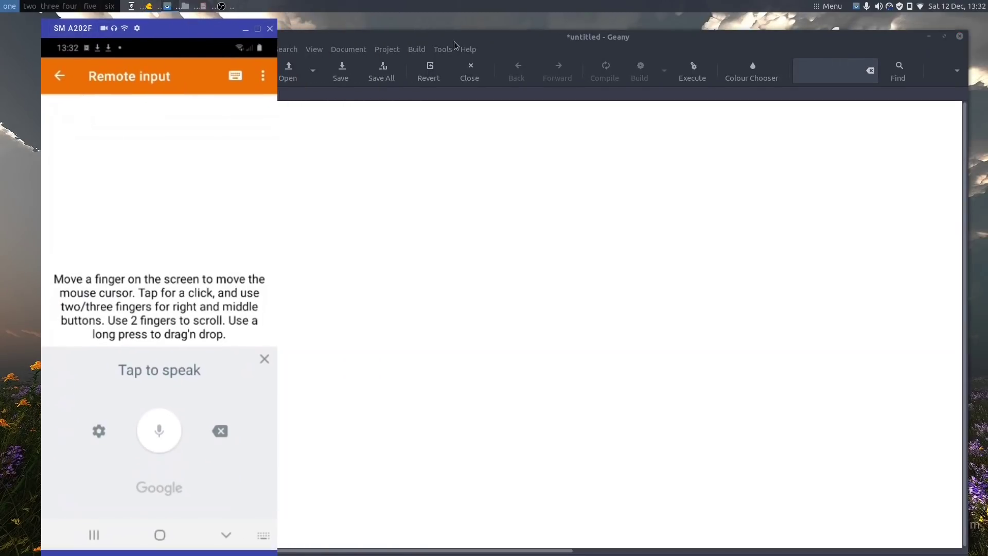
left_click_drag(466, 37, 528, 29)
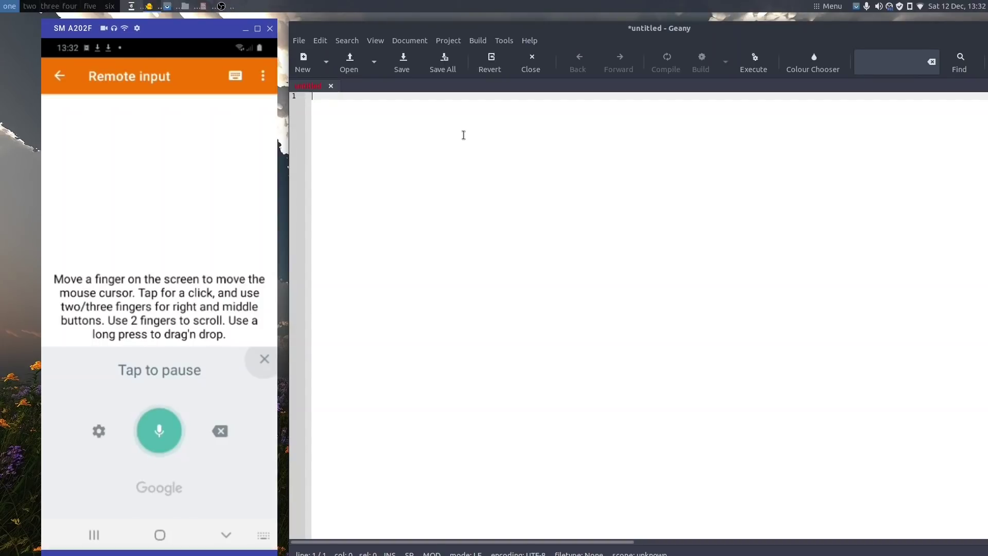
Dictate "so this is a test and I'm typing into genie with text input and let's see what happens." into Geany and start a new line.
type("so this is a test and I'm typing into genie with text input")
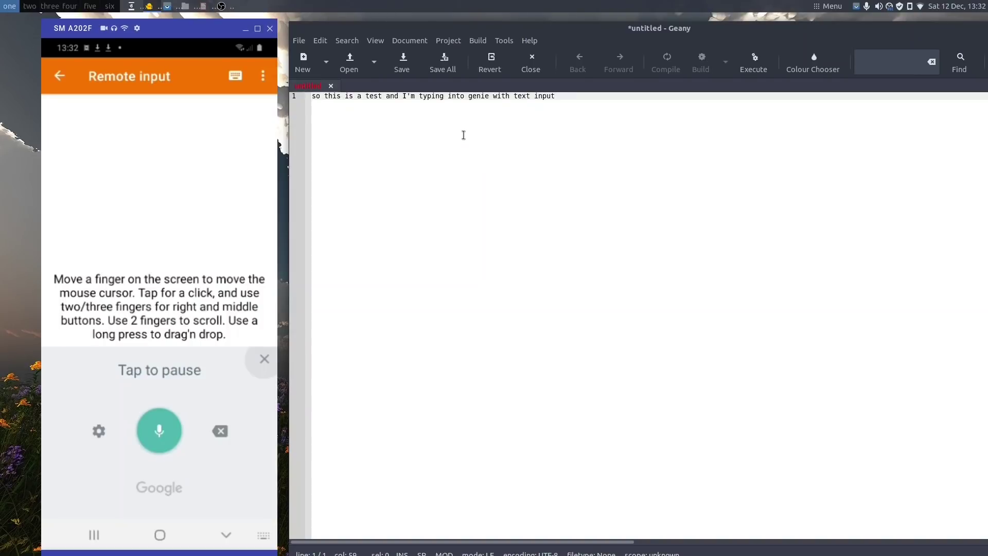
type(" and let's see what happens.")
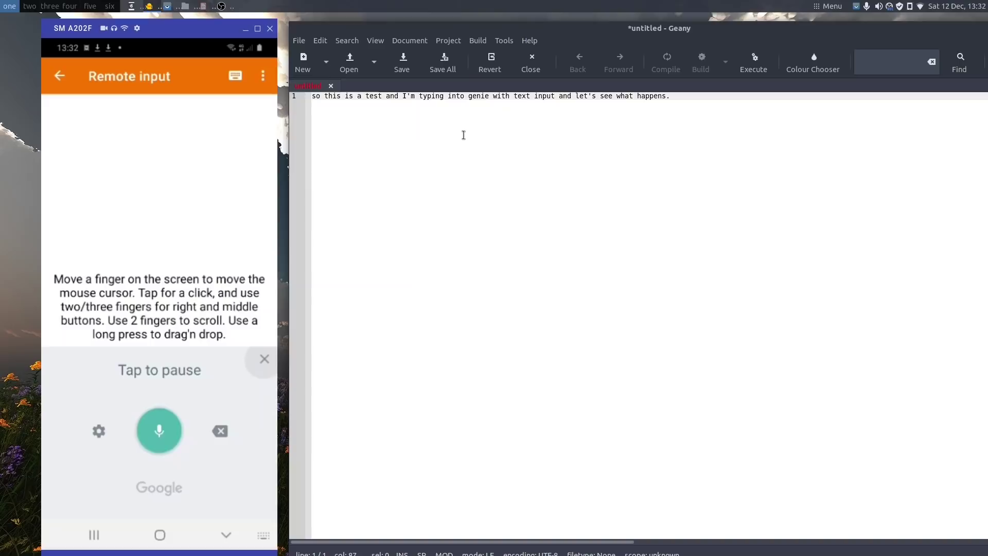
key("Return")
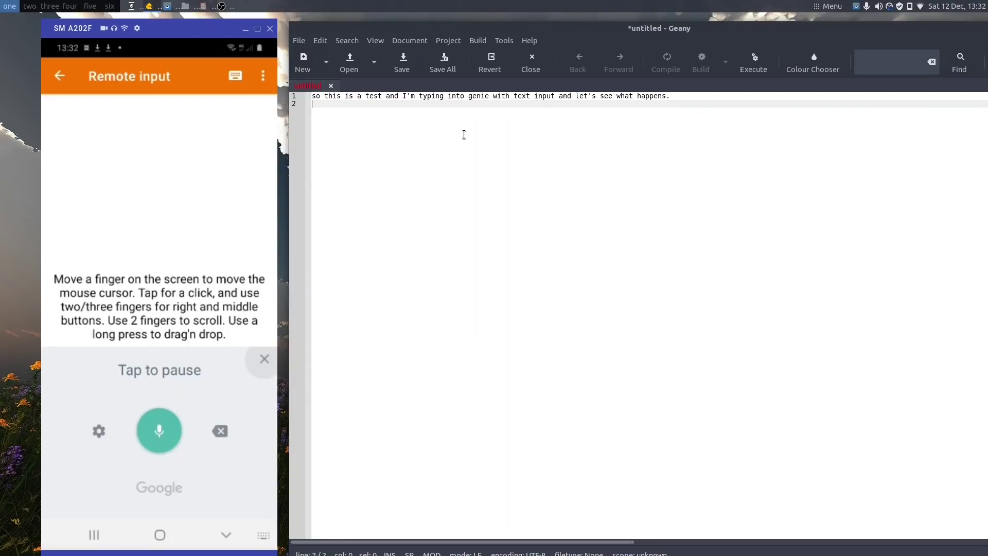
Dictate a second line into Geany by phone, from "now I have found on this" through to "it's doing what it's doing".
type("now I have found on this and it will continue typing I'm sure is that it doesn't seem to recognise any punctuation other than")
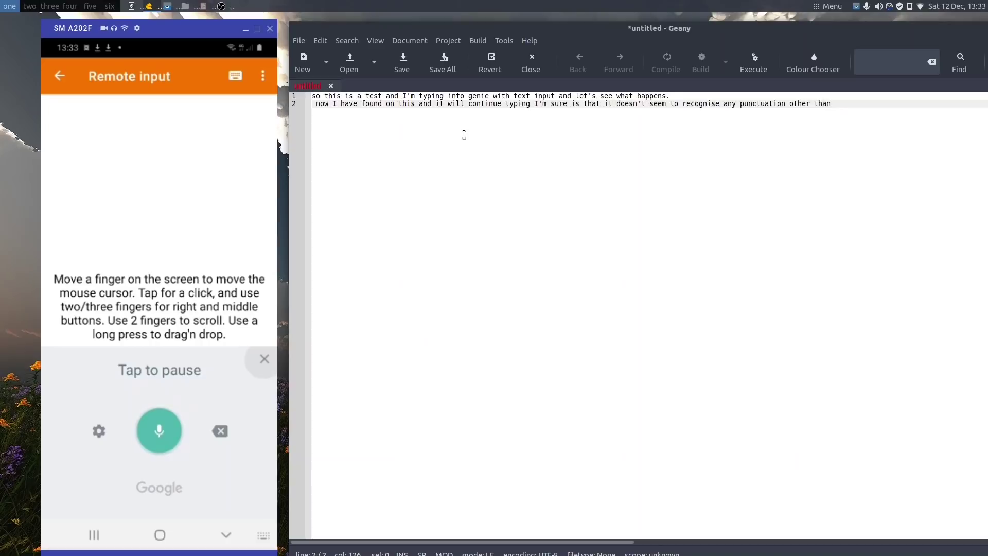
type("a little bit annoying but for the sake of just writing quick notes it's absolutely fine")
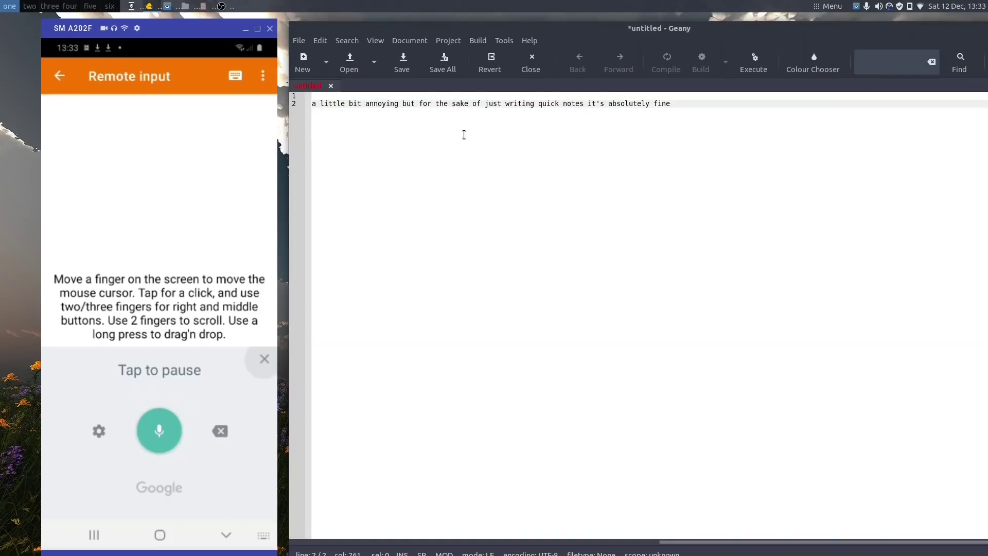
type("it takes a little while to catch up with itself but once it has caught up with itself it's fine")
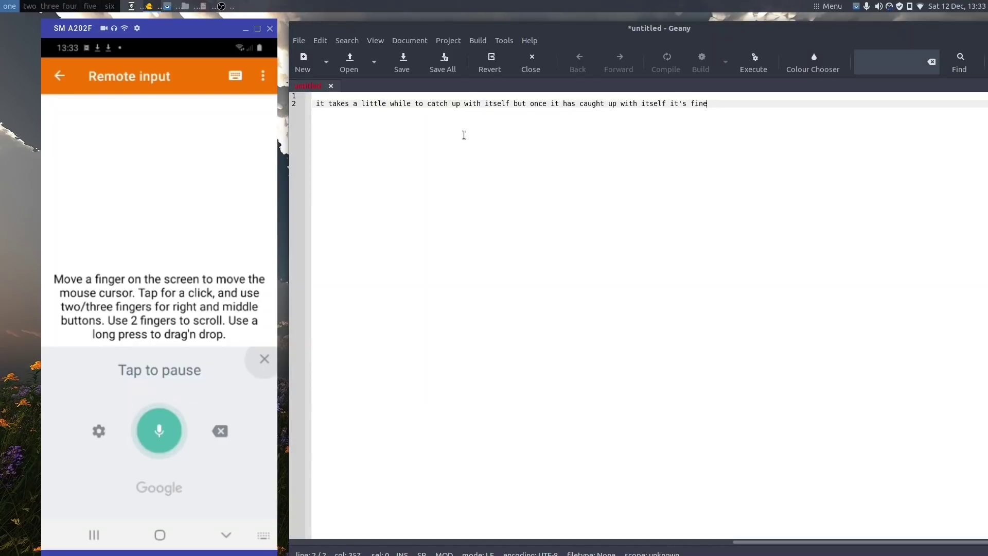
type(" 9AS you can see it's doing what it's doing")
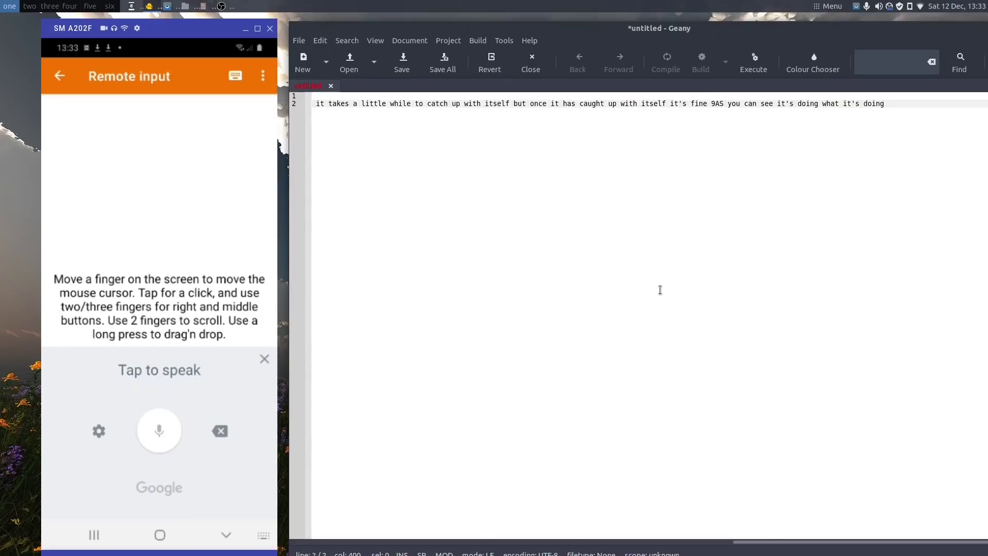
Review the full length of the dictated lines in Geany, return the phone to its device page, and leave the editor.
left_click_drag(787, 541, 283, 539)
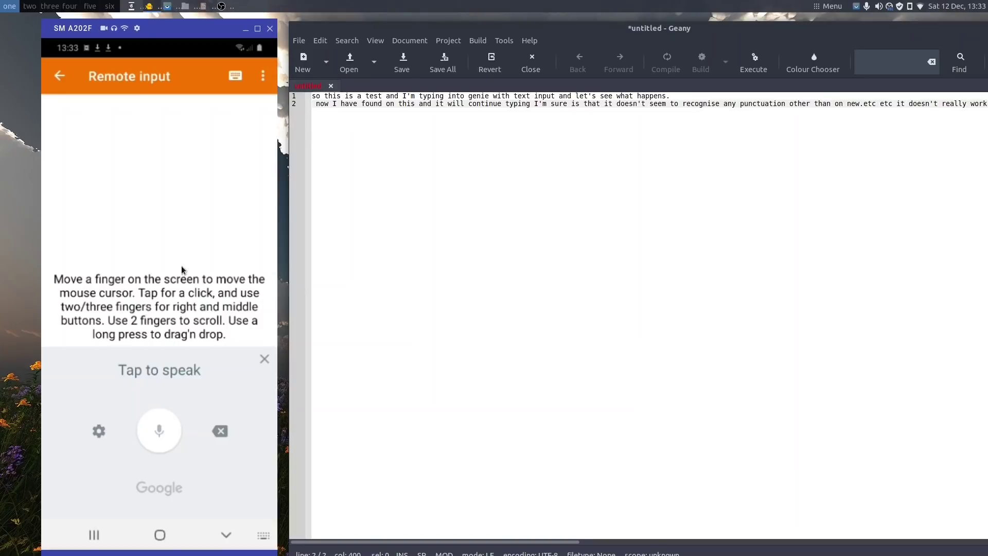
left_click(60, 82)
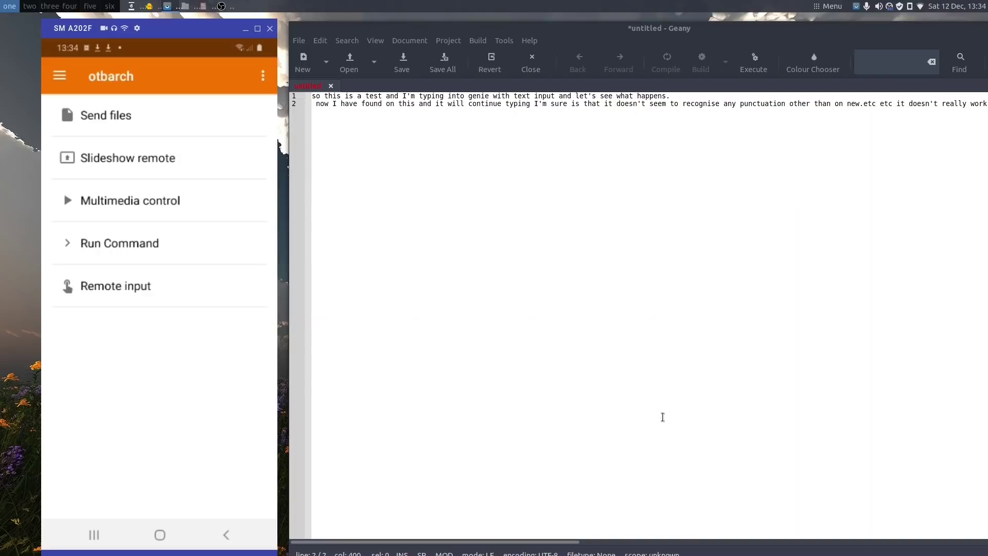
left_click_drag(555, 544, 976, 518)
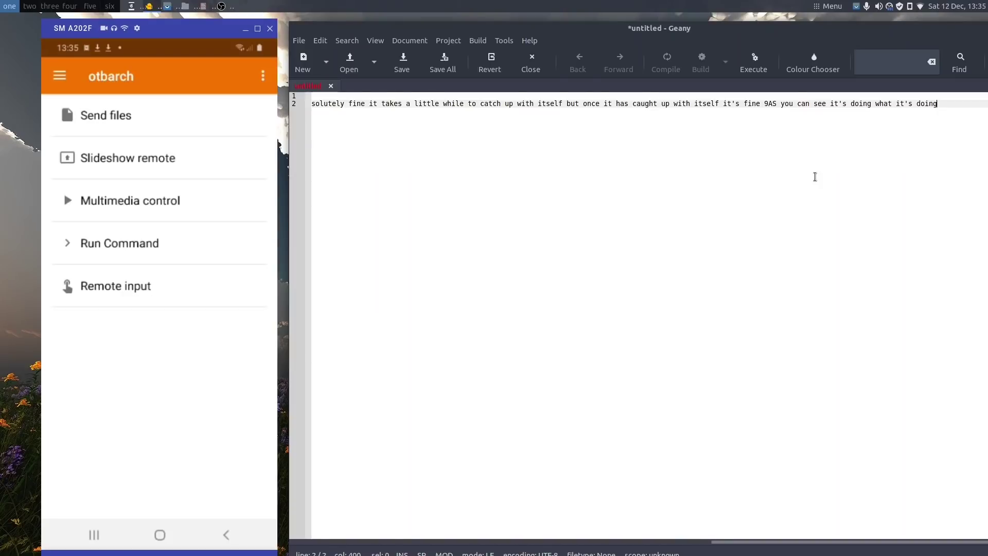
left_click_drag(776, 542, 355, 542)
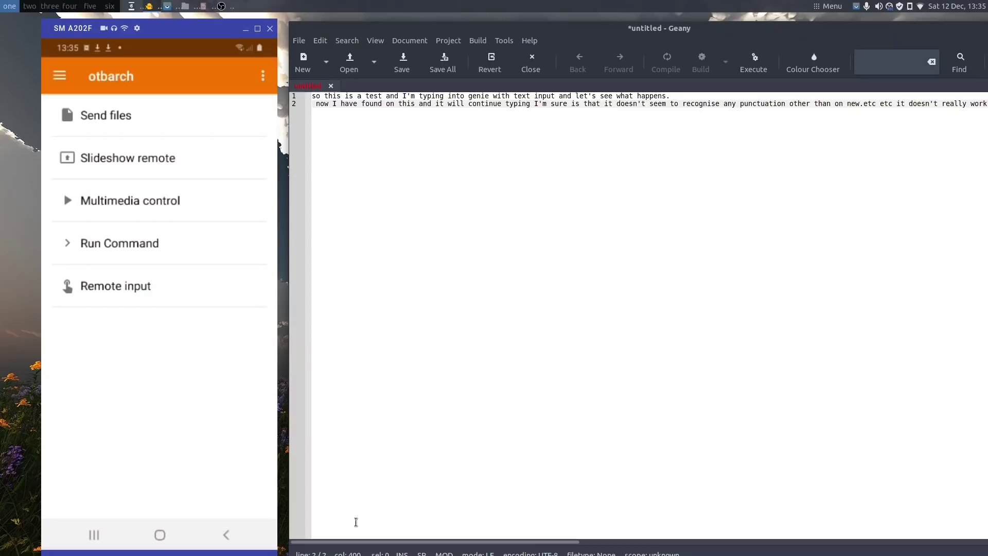
left_click(147, 7)
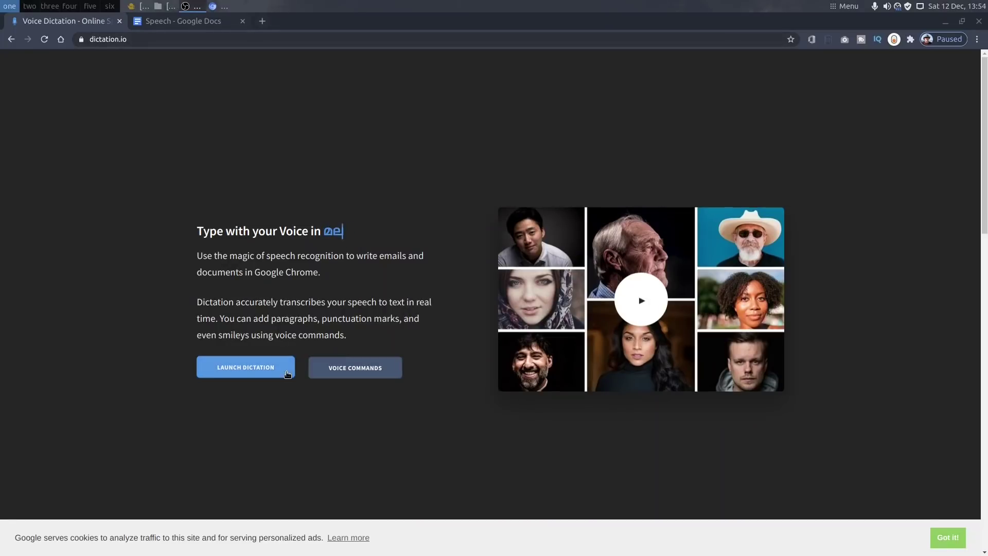
Launch dictation on dictation.io in English (United Kingdom), allow microphone access, dictate a few lines of test notes, and stop the dictation.
left_click(255, 371)
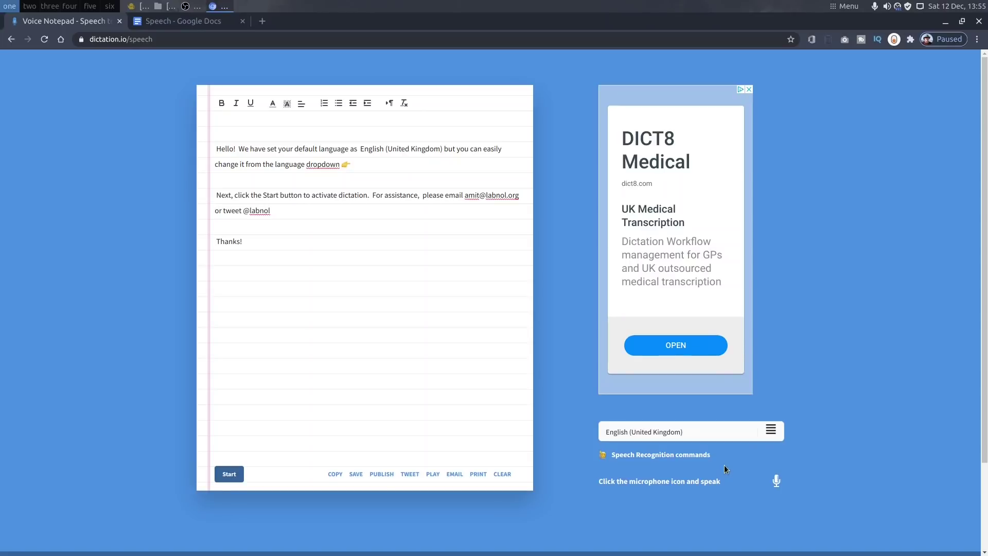
left_click(229, 474)
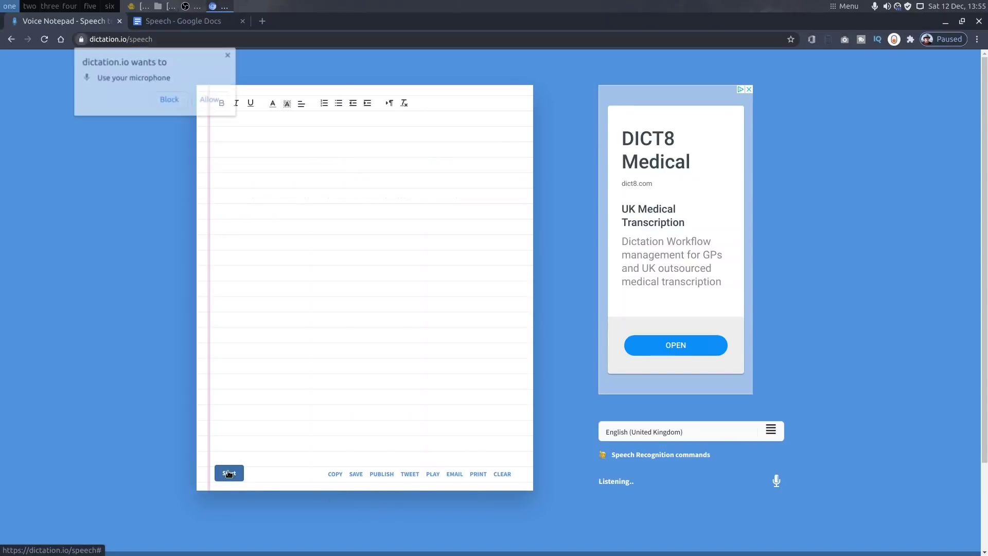
left_click(211, 101)
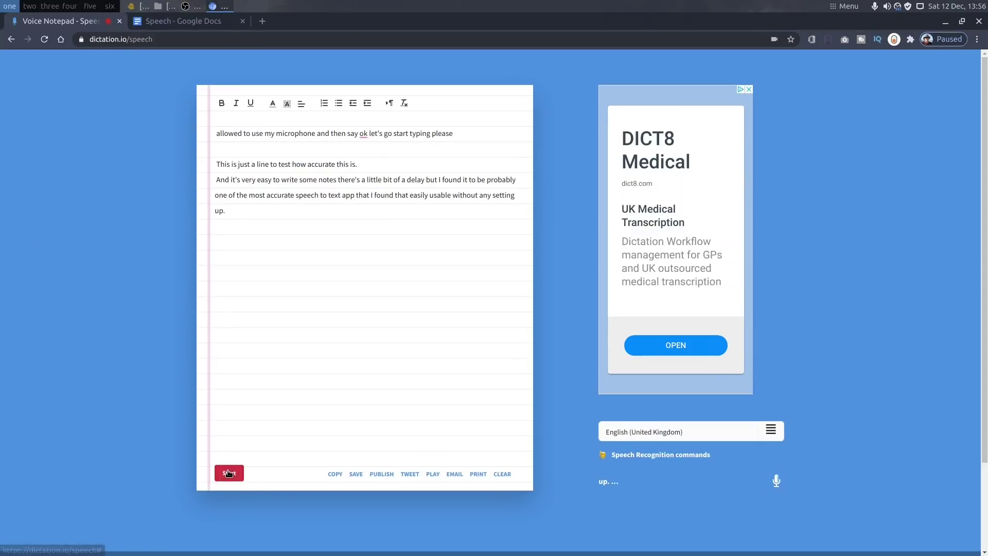
left_click(229, 476)
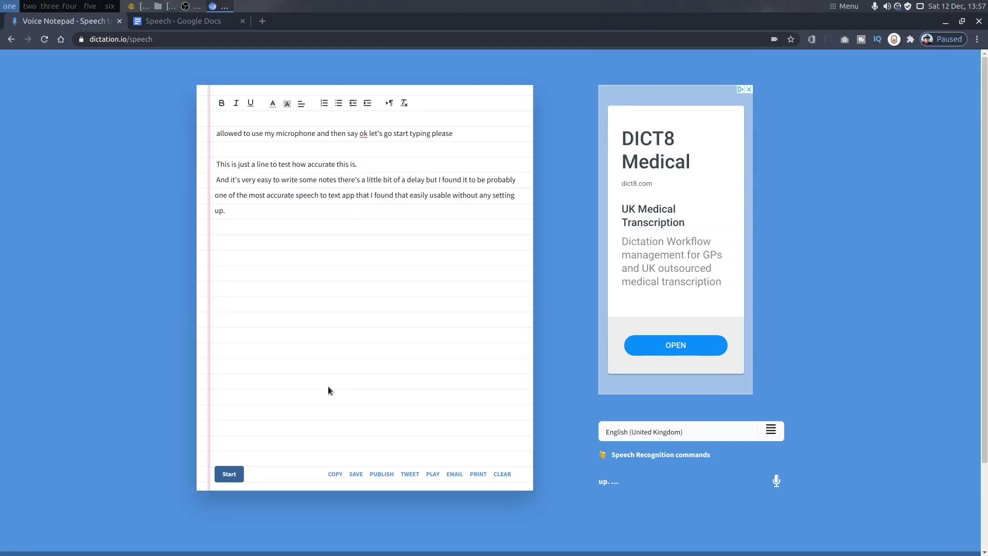
Close the dictation.io page, switch to the Speech document in Google Docs, and set its voice typing language to English (United Kingdom).
left_click(122, 24)
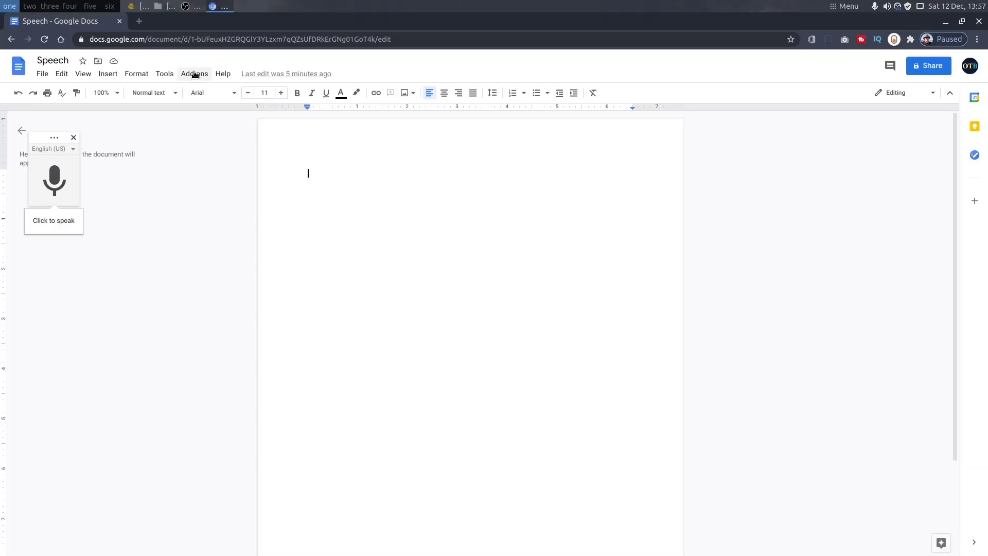
left_click(163, 73)
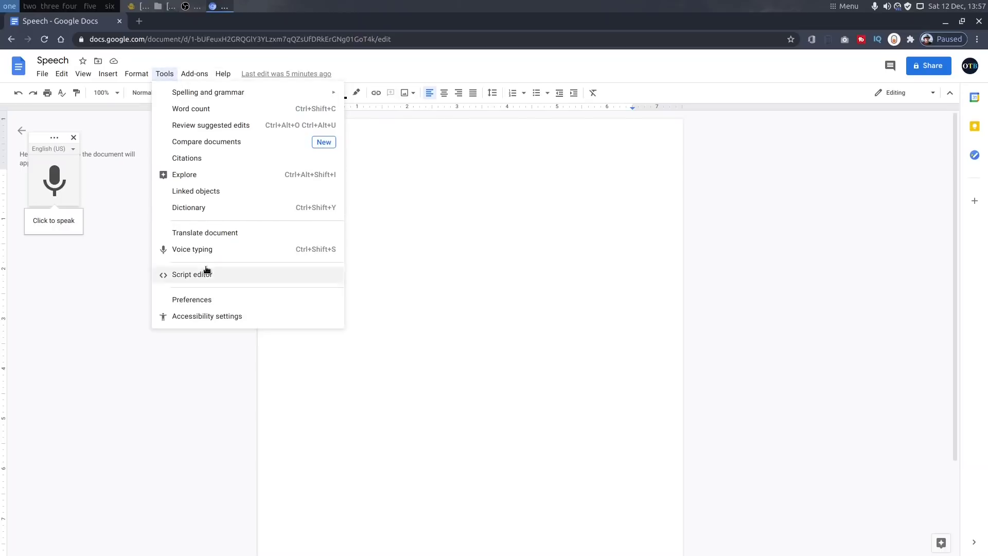
left_click(178, 60)
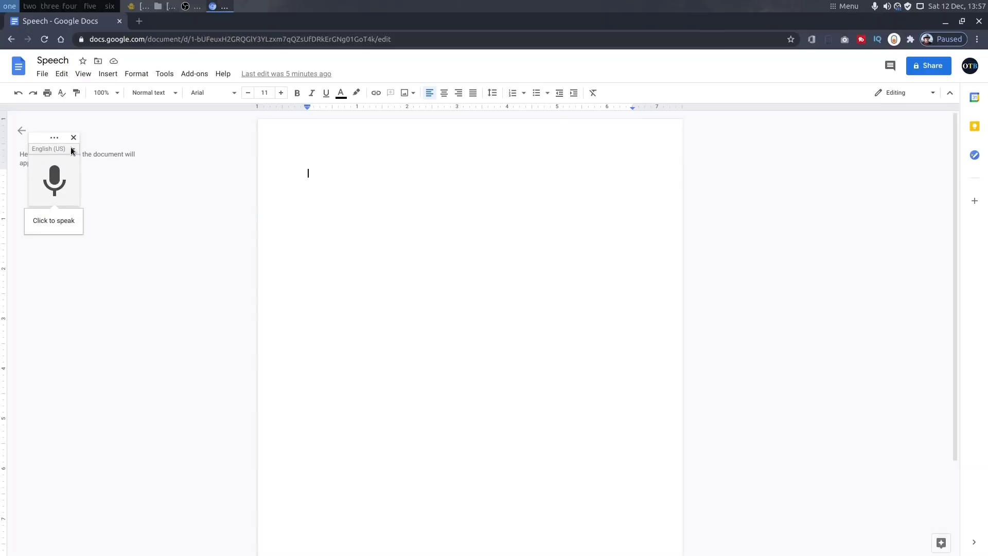
left_click(51, 148)
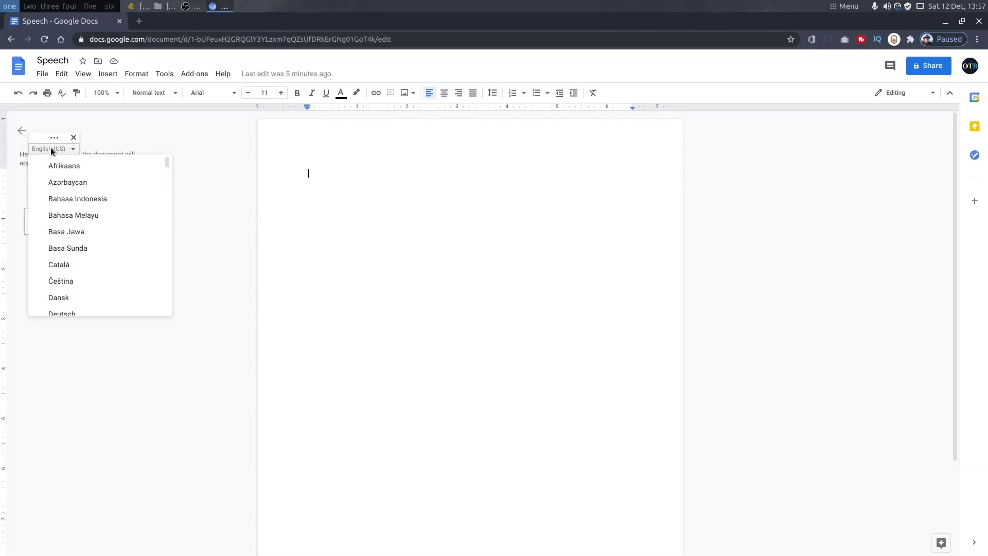
scroll(87, 192, "down", 6)
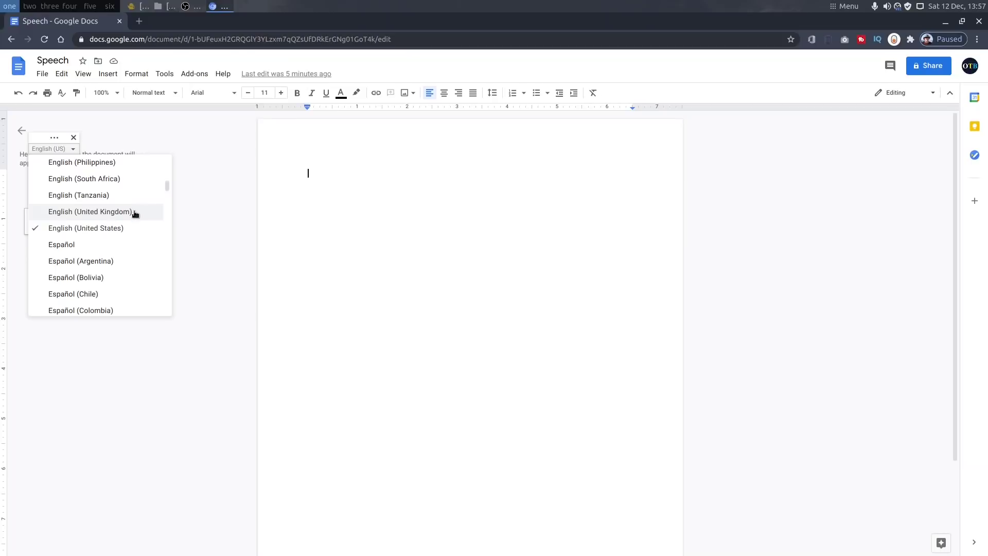
left_click(105, 215)
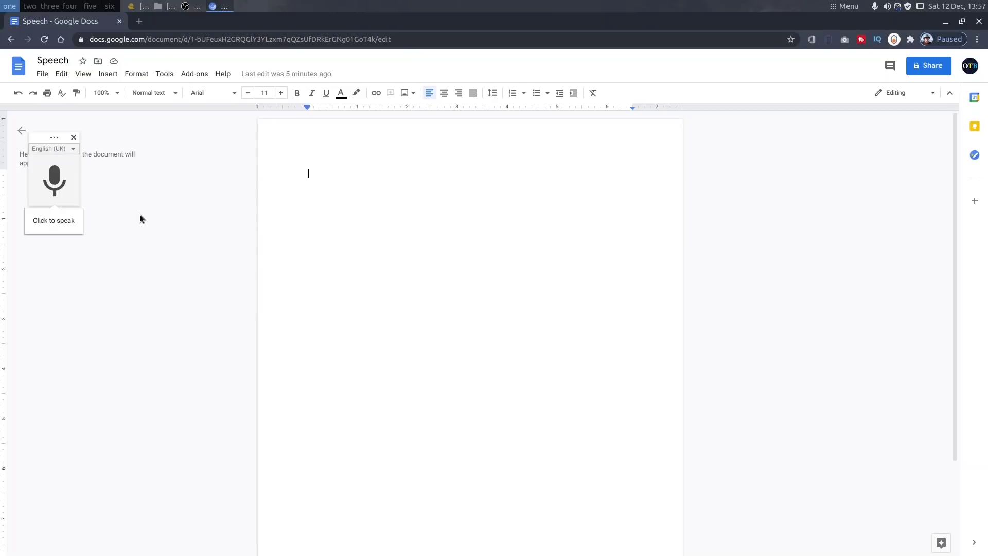
Voice-type two test paragraphs, from "Click to speak" through "it's done the new paragraph now now", pause, and resume dictating.
left_click(54, 181)
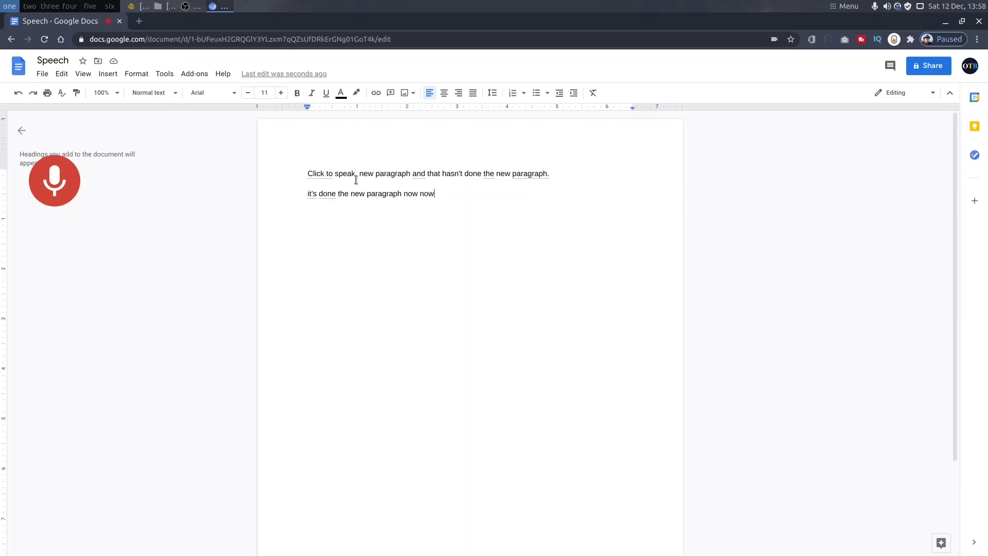
left_click(54, 180)
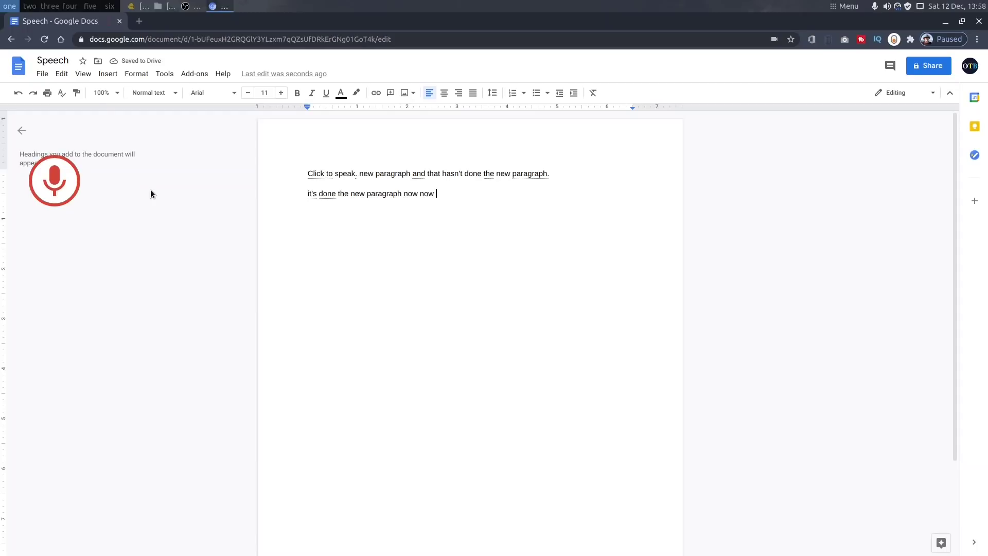
key("ctrl+shift+s")
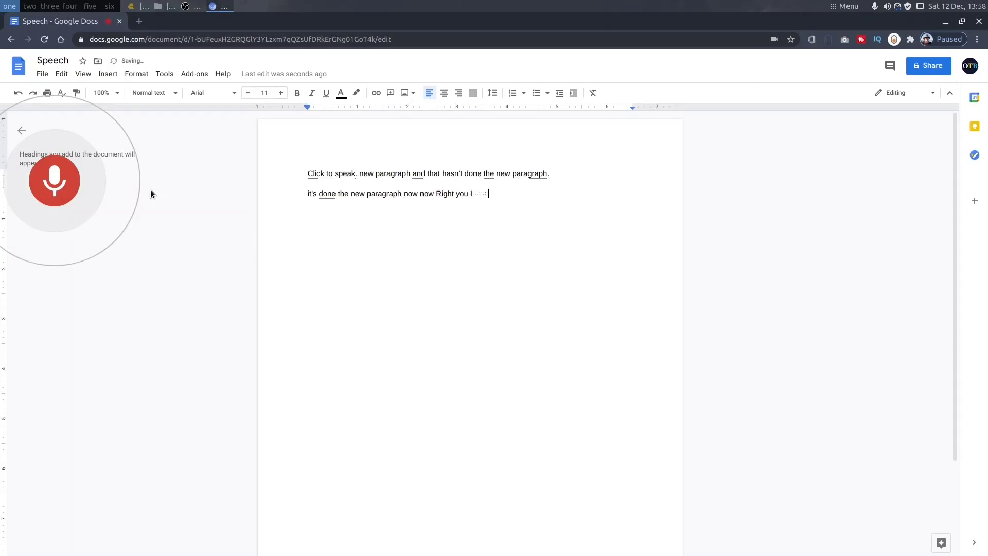